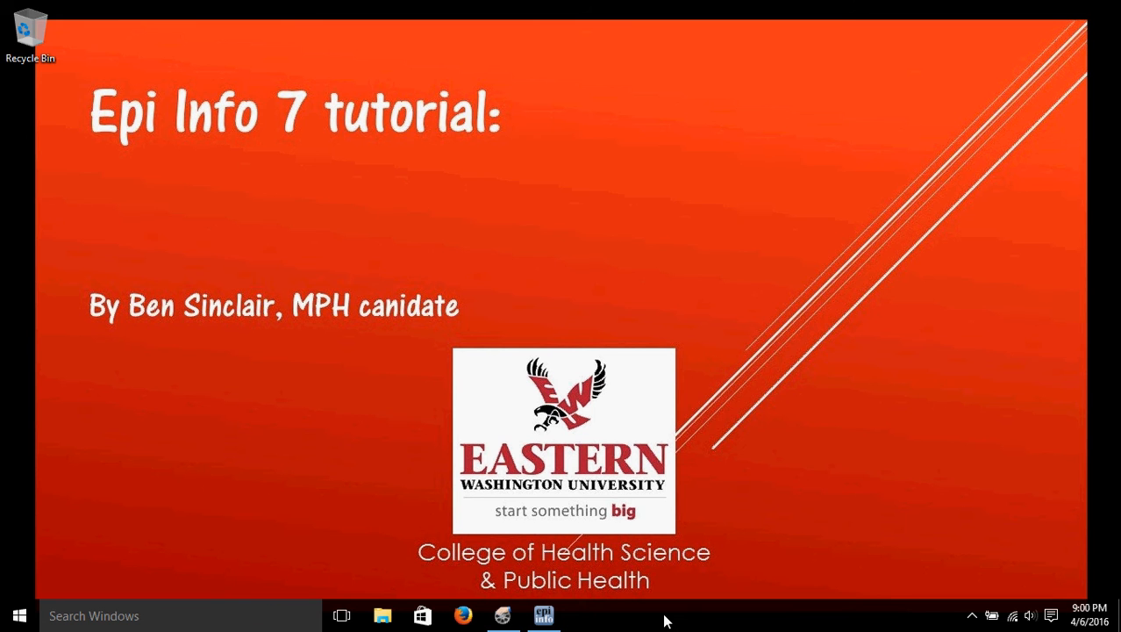
# Open the Epi Info Visual Dashboard and set its data source to the FoodHistory form of the recent project EColi.prj
pyautogui.click(547, 616)
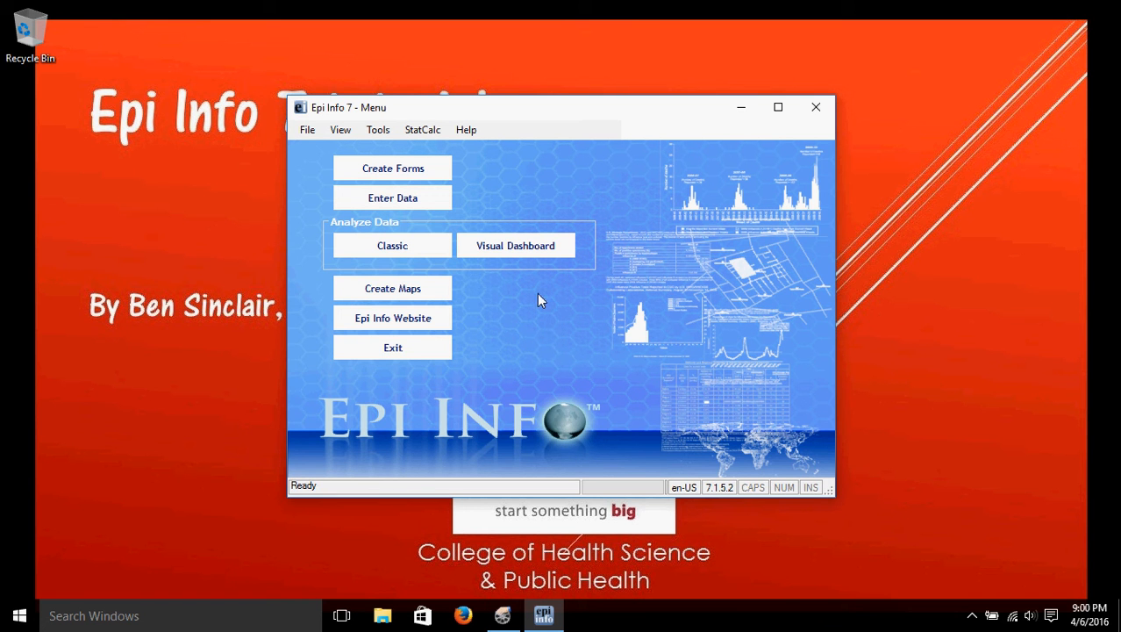
pyautogui.click(512, 247)
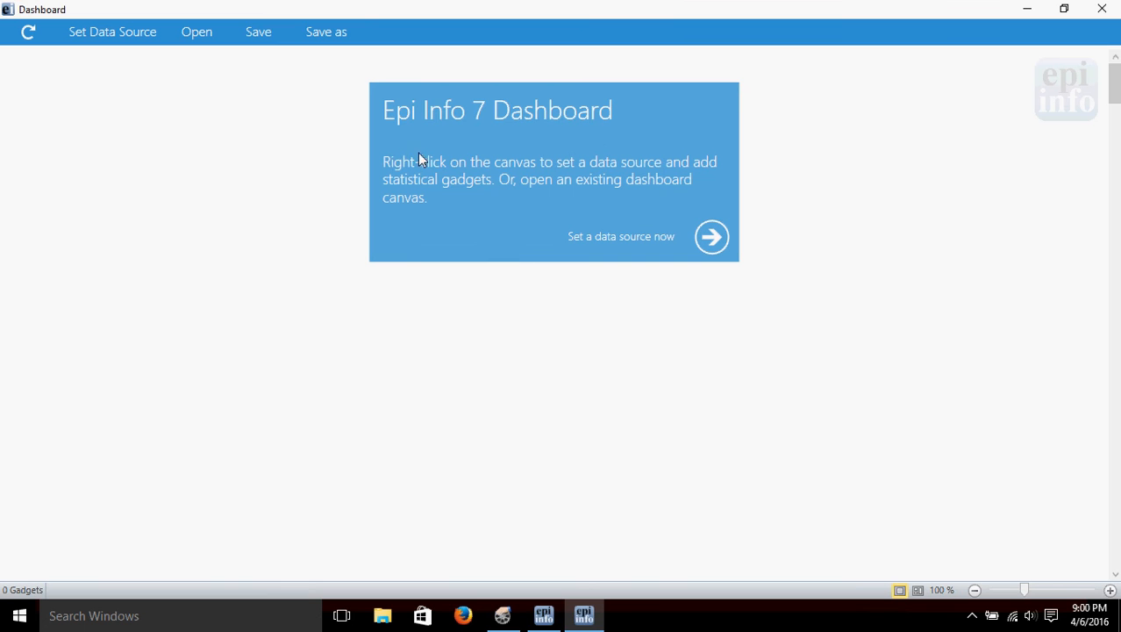
pyautogui.rightClick(324, 161)
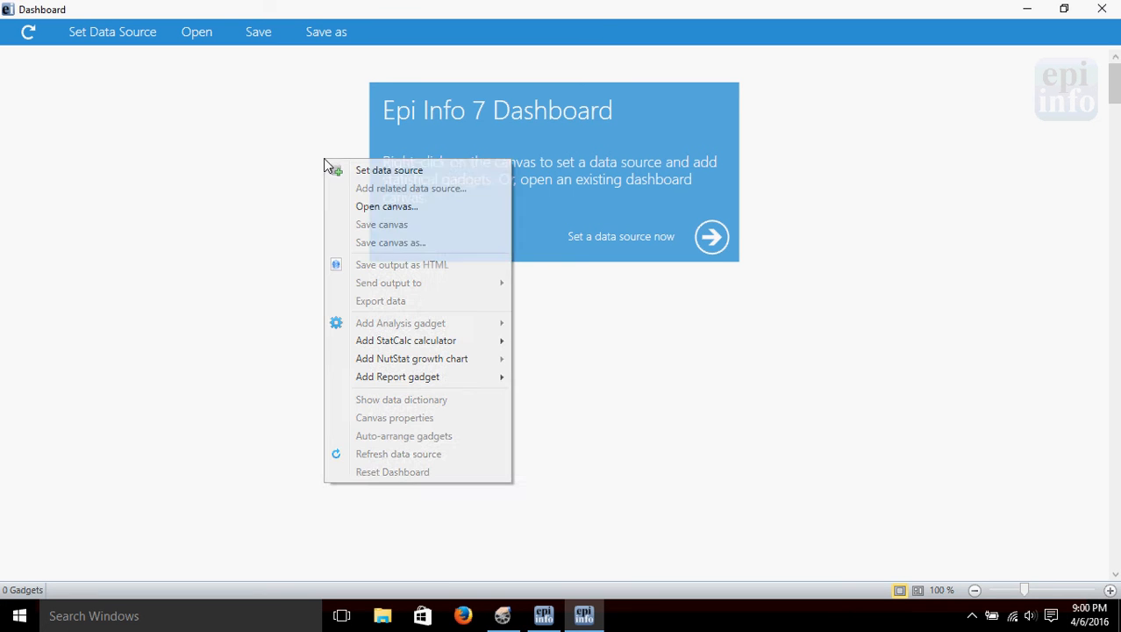
pyautogui.click(366, 173)
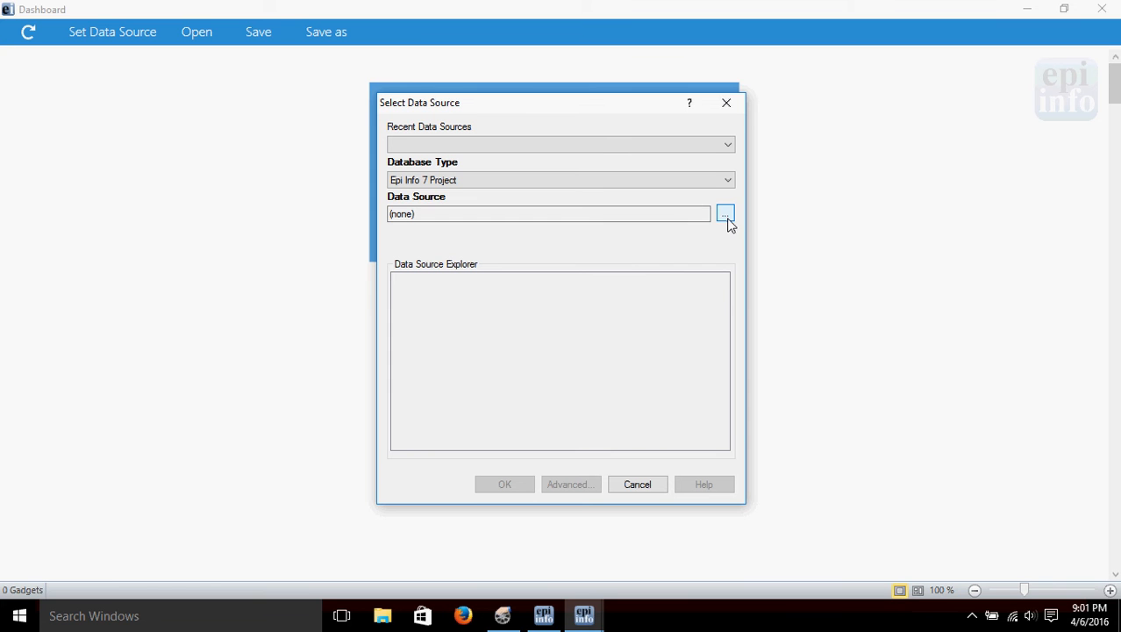
pyautogui.click(726, 146)
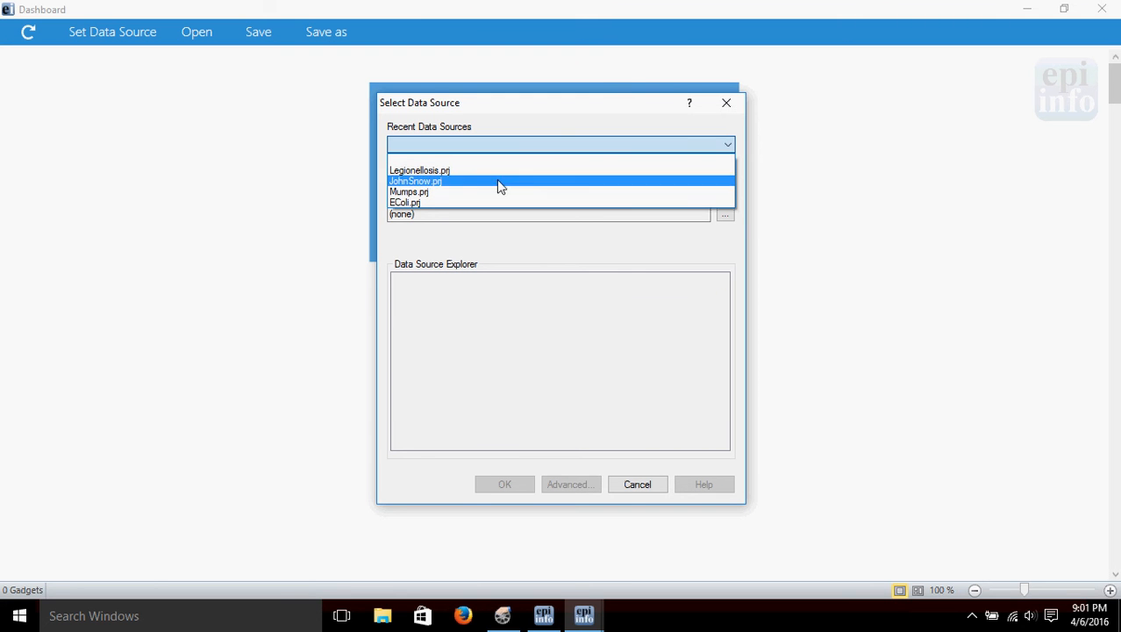
pyautogui.click(407, 203)
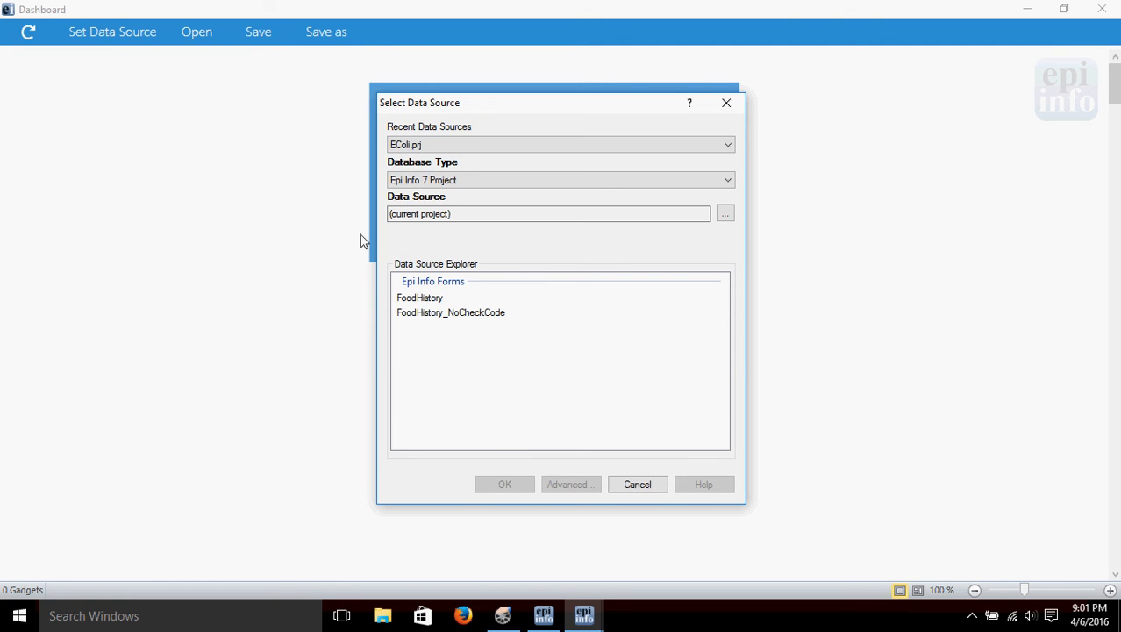
pyautogui.click(419, 299)
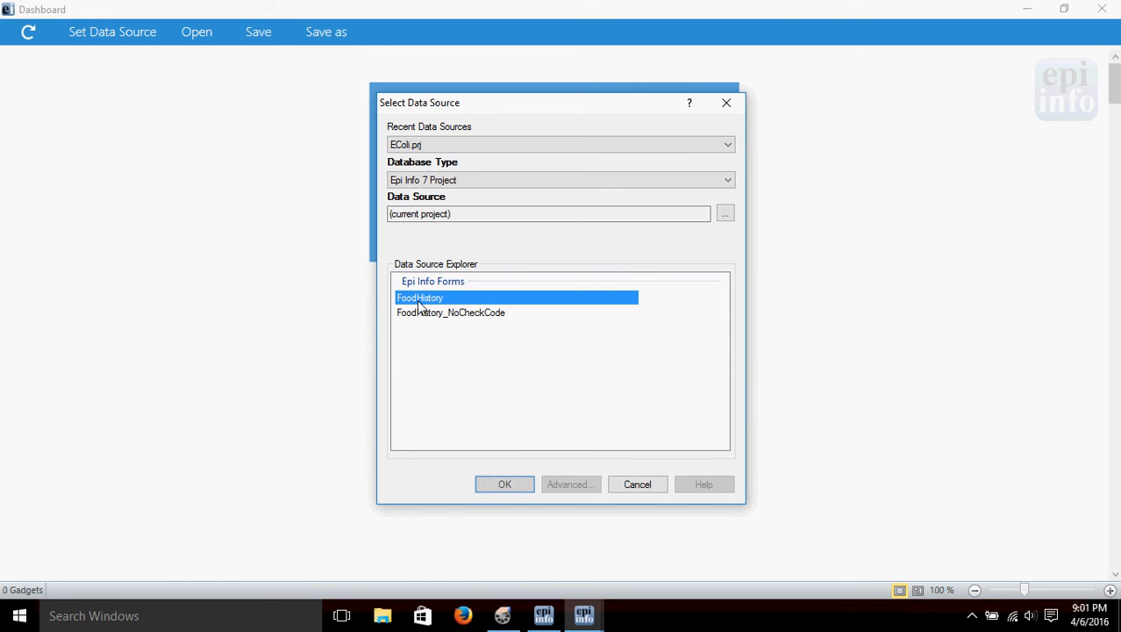
pyautogui.click(509, 485)
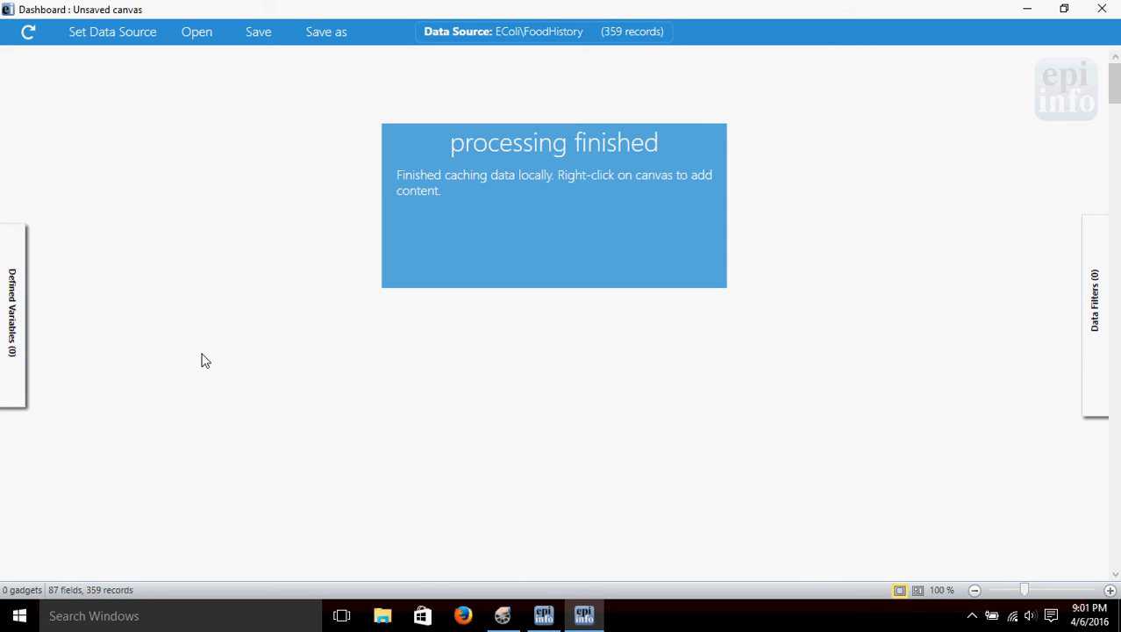
# Add an M x N / 2 x 2 table analysis gadget to the dashboard canvas
pyautogui.rightClick(170, 111)
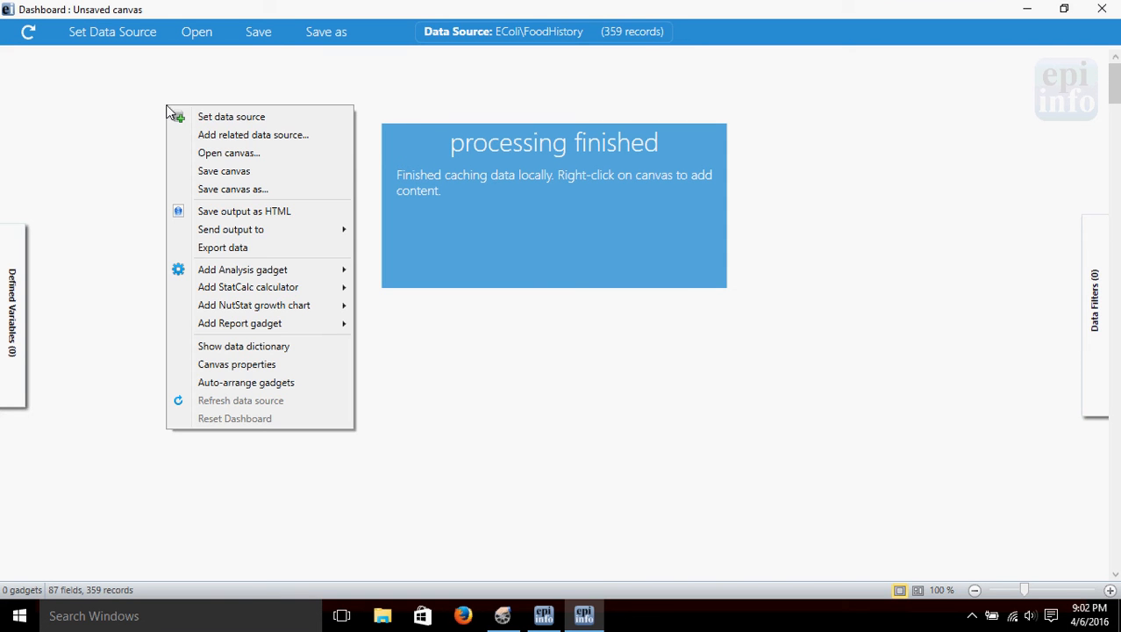
pyautogui.moveTo(259, 275)
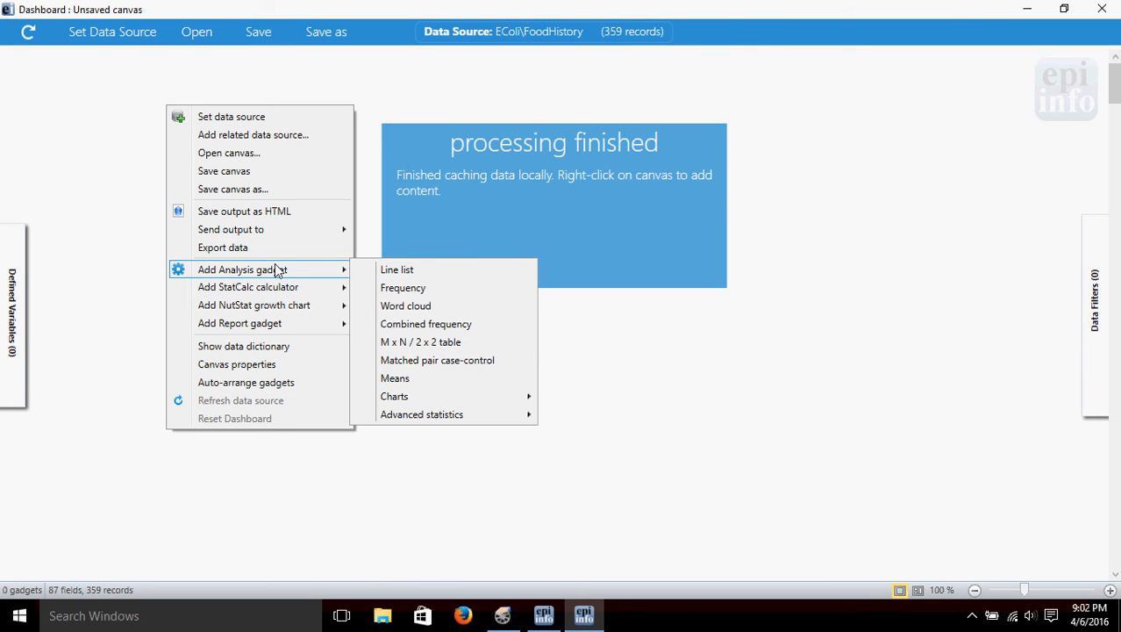
pyautogui.click(431, 346)
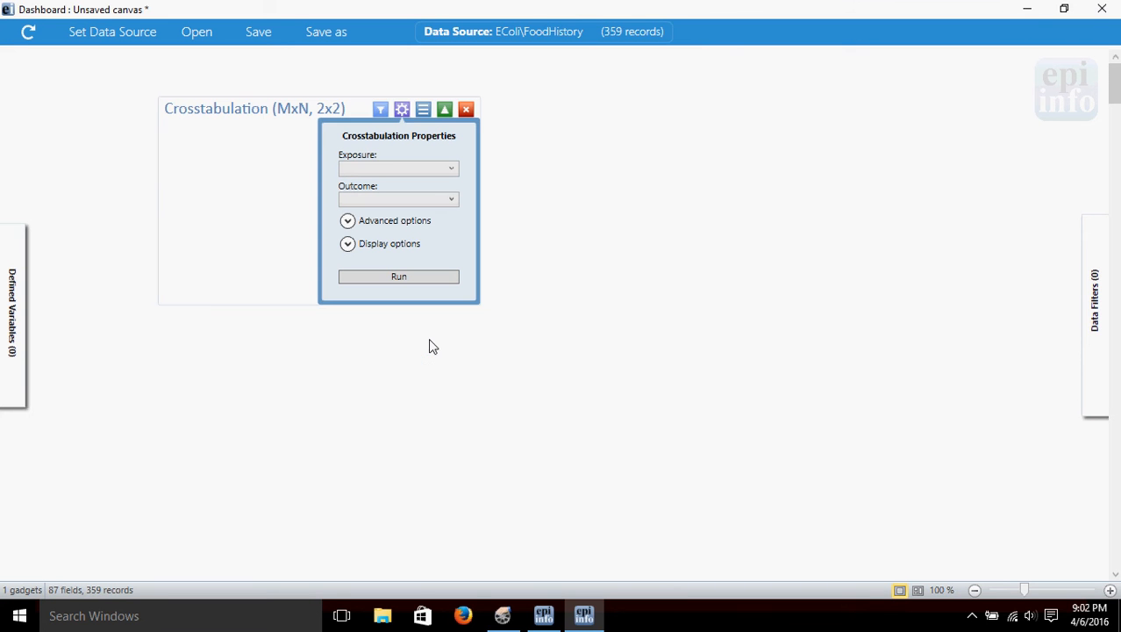
# Run the crosstabulation with ILL as the outcome and Americancheese as the exposure
pyautogui.click(452, 202)
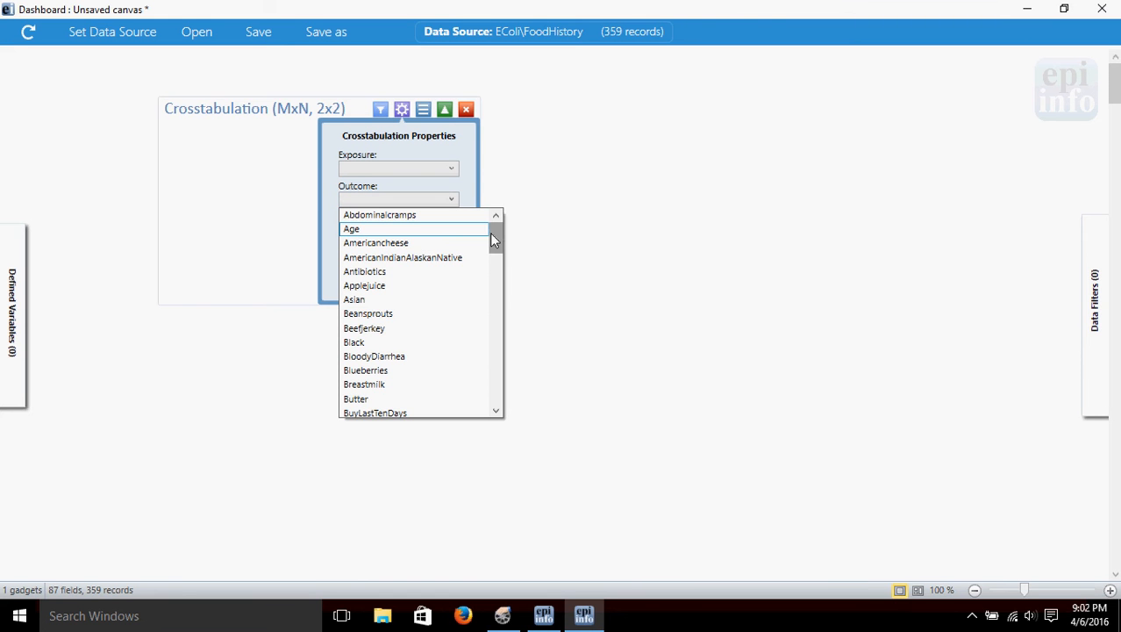
pyautogui.moveTo(491, 234); pyautogui.dragTo(499, 309)
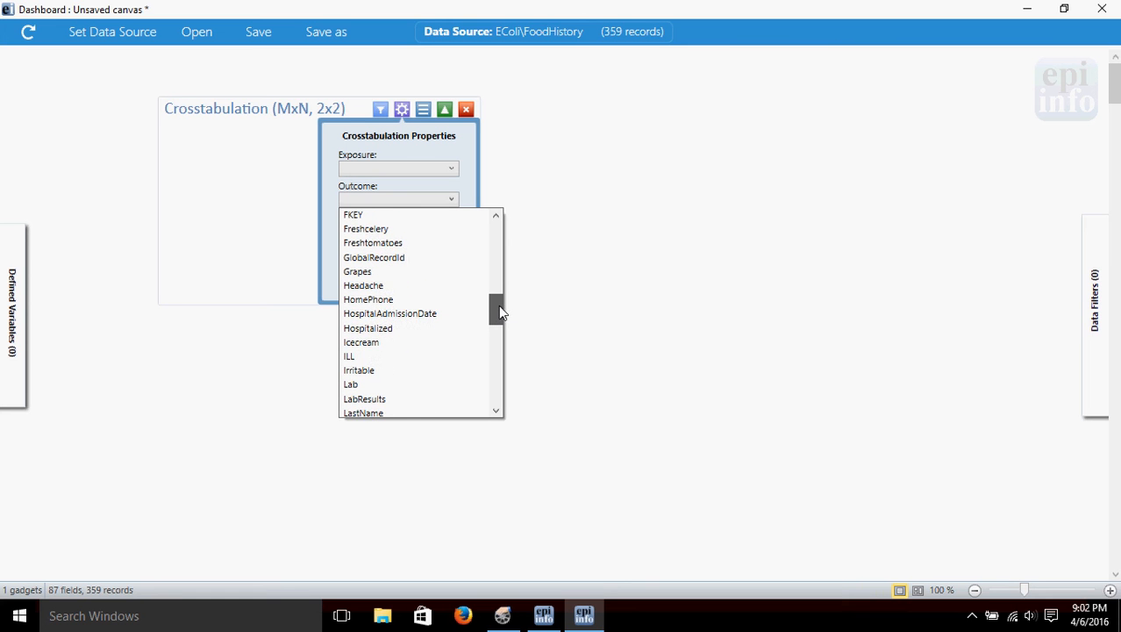
pyautogui.click(360, 359)
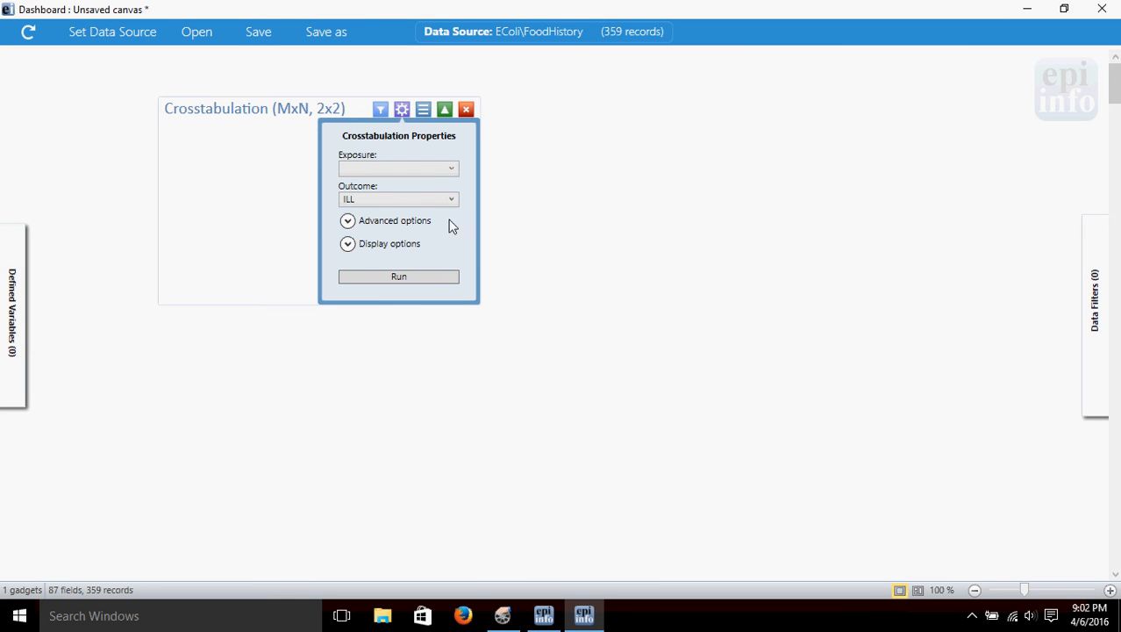
pyautogui.click(453, 170)
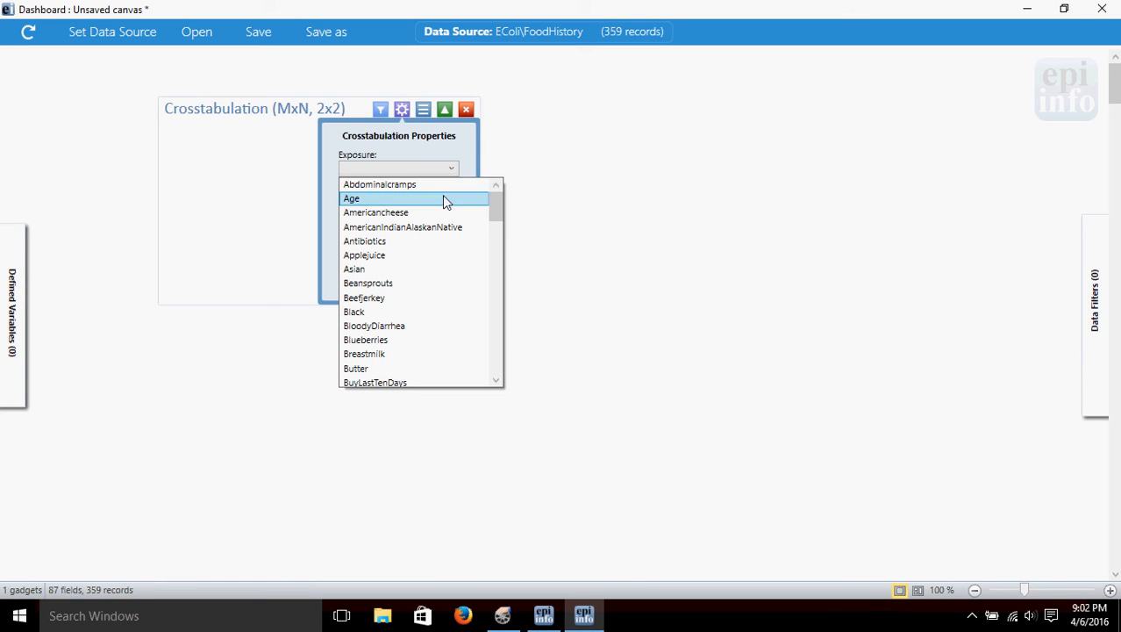
pyautogui.click(392, 214)
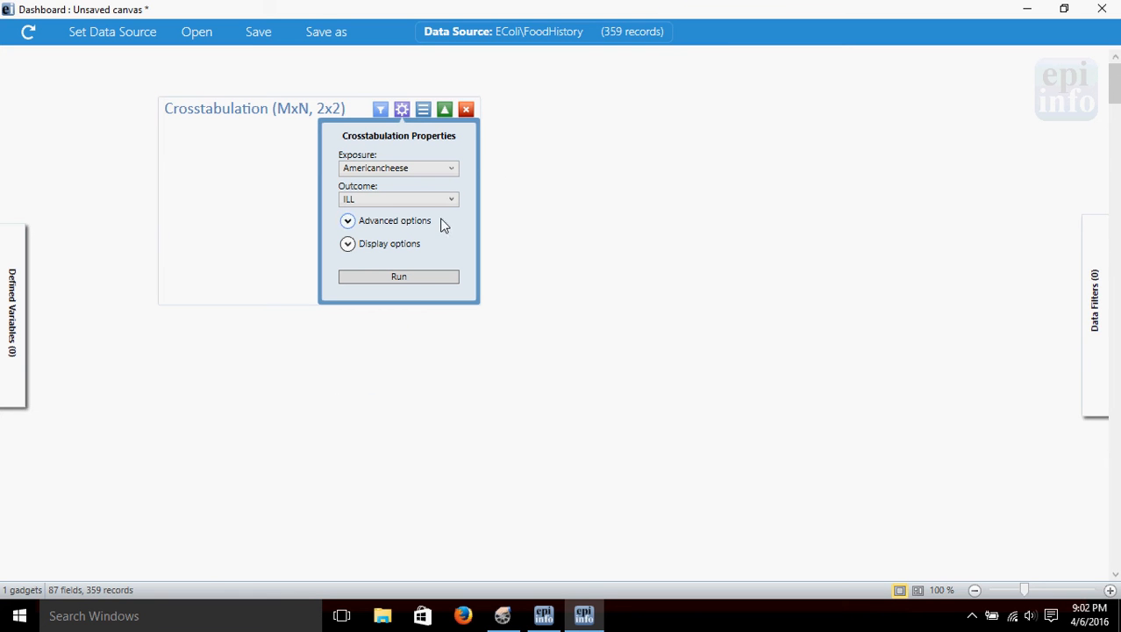
pyautogui.click(402, 278)
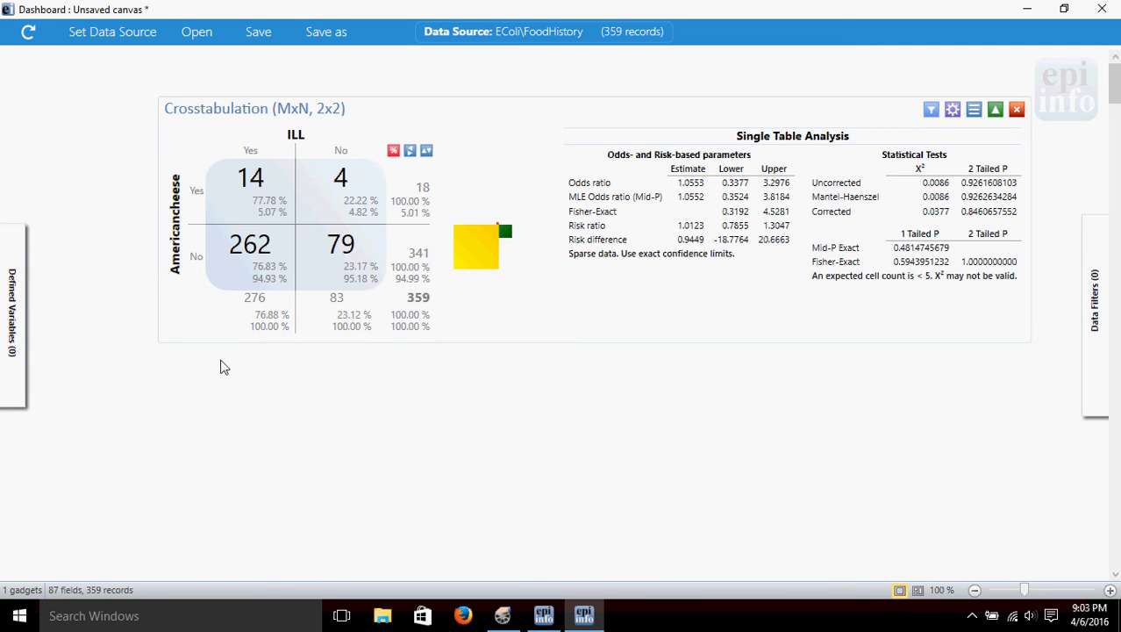
# Start a new variable group among the defined variables and name its group field "foods"
pyautogui.moveTo(24, 293)
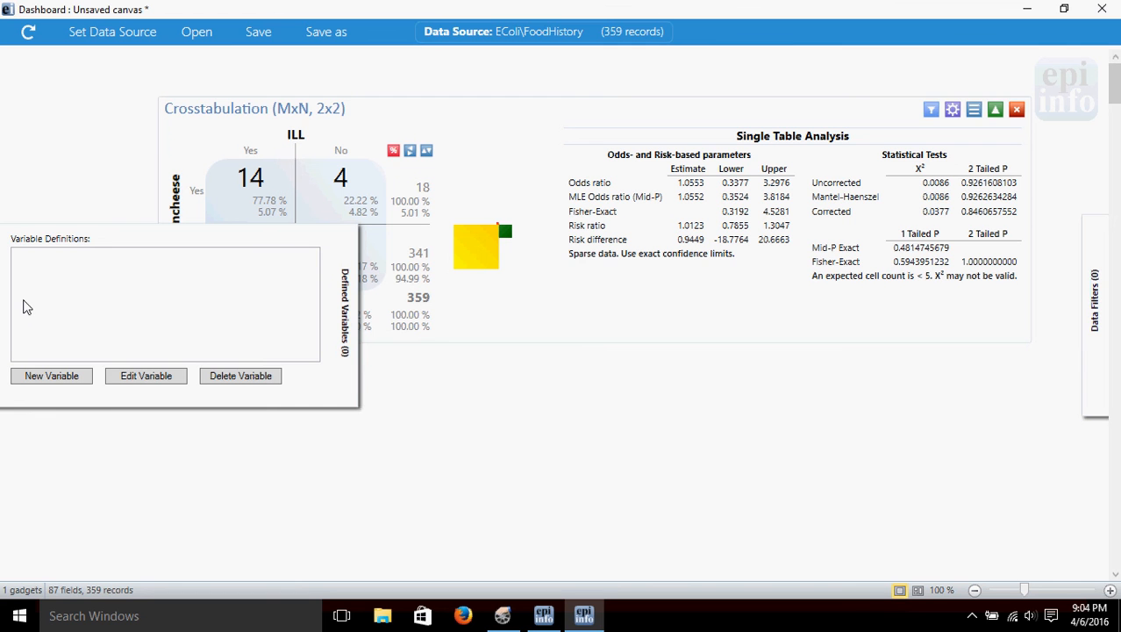
pyautogui.click(38, 378)
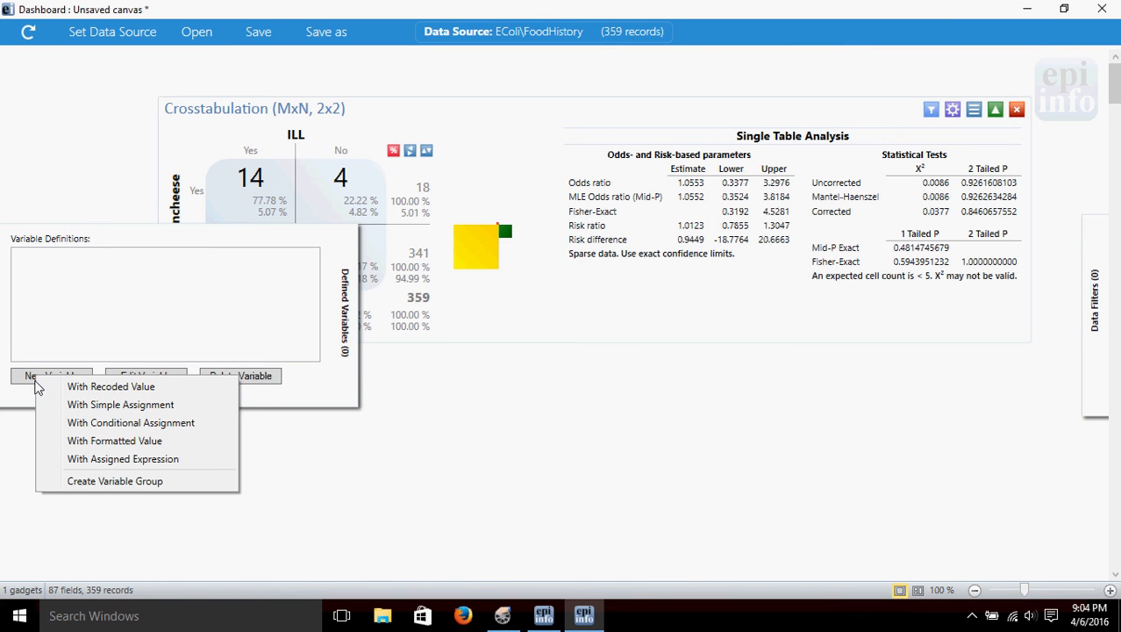
pyautogui.click(101, 480)
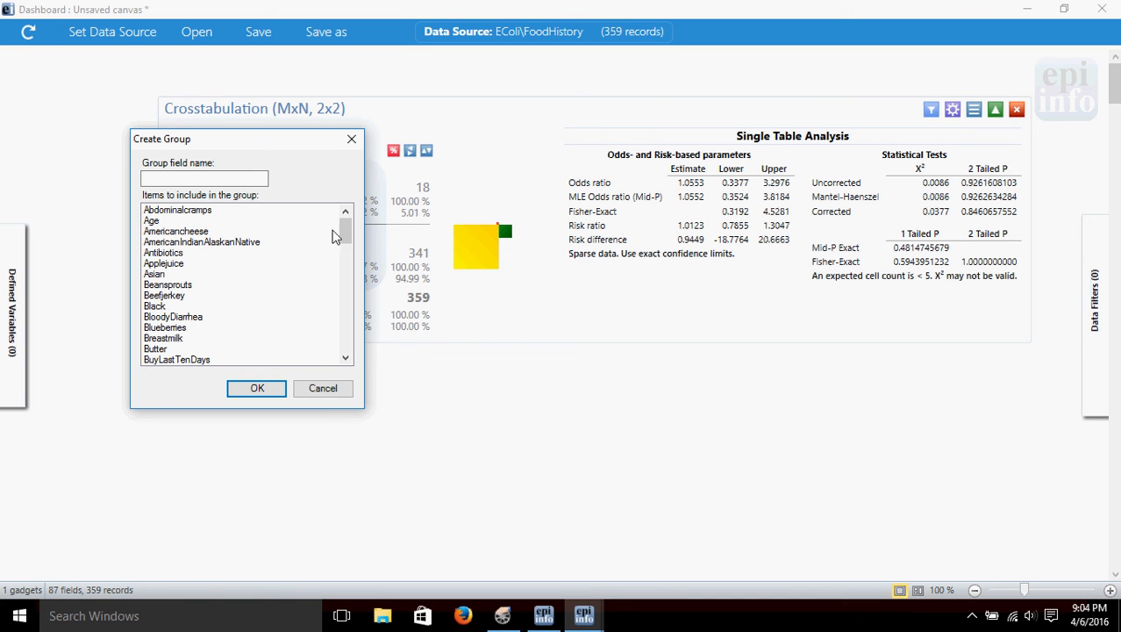
pyautogui.moveTo(346, 230)
pyautogui.mouseDown()
pyautogui.moveTo(354, 356)
pyautogui.moveTo(344, 221)
pyautogui.mouseUp()
pyautogui.click(253, 179)
pyautogui.click(253, 182)
pyautogui.write('foods')
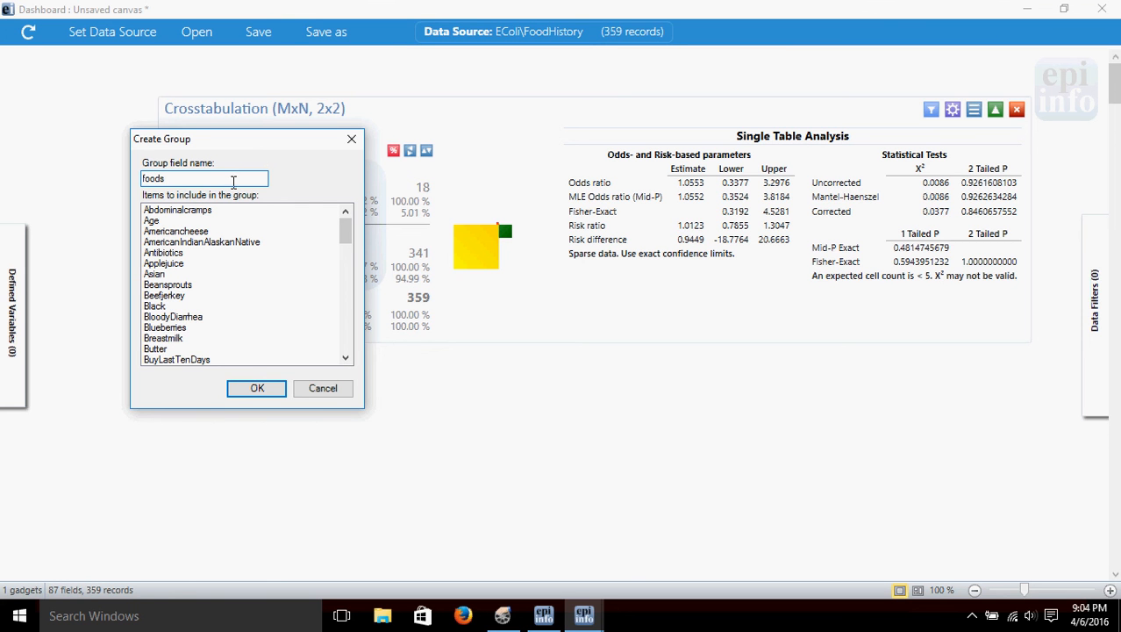
# Include Americancheese, Beansprouts, Applejuice, Beefjerkey, Blueberries, Breastmilk and Butter in the foods group
pyautogui.click(175, 232)
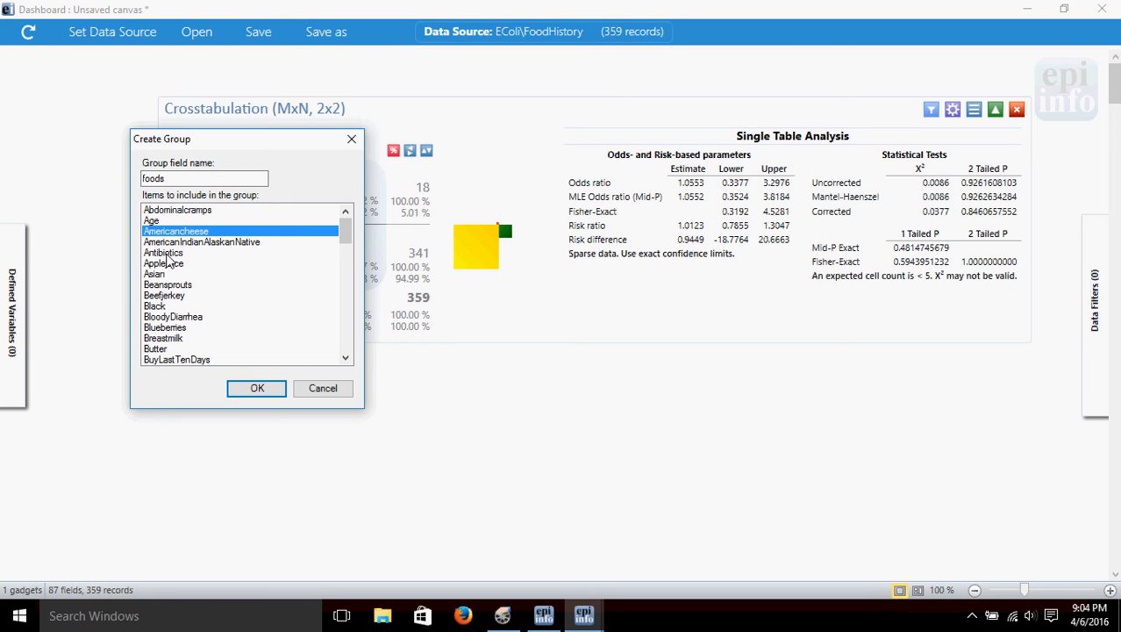
pyautogui.click(161, 285)
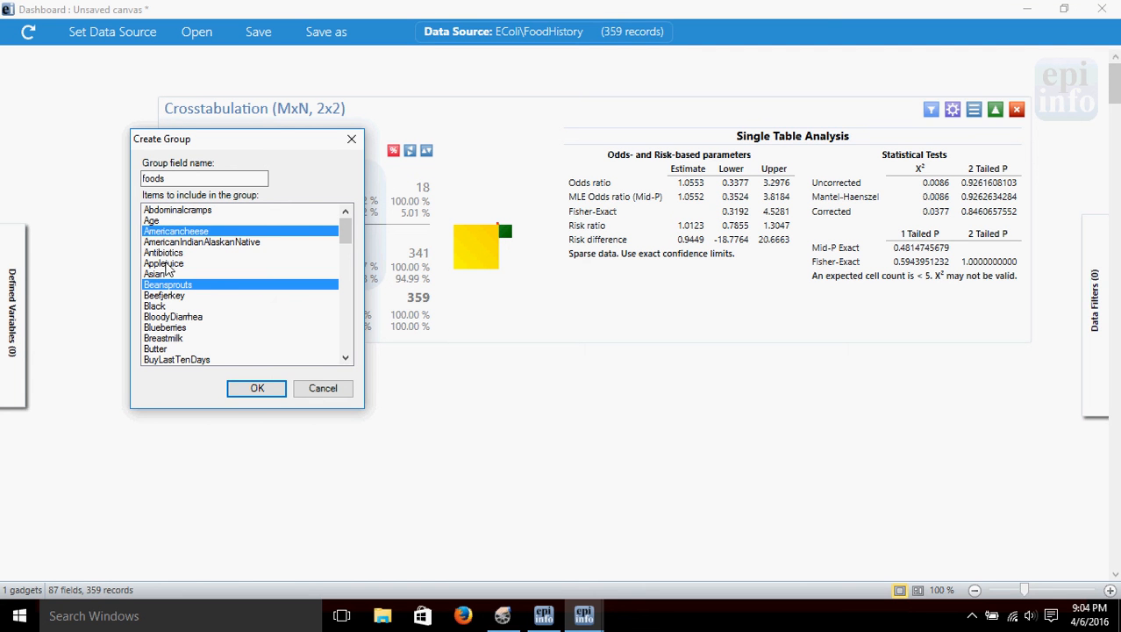
pyautogui.click(167, 263)
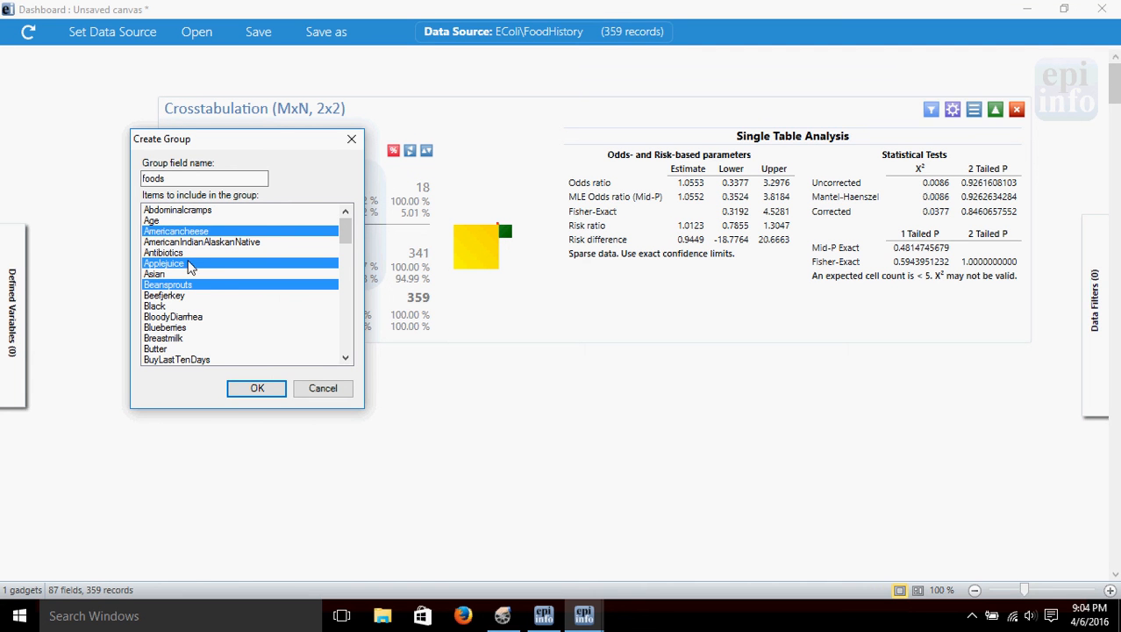
pyautogui.click(179, 297)
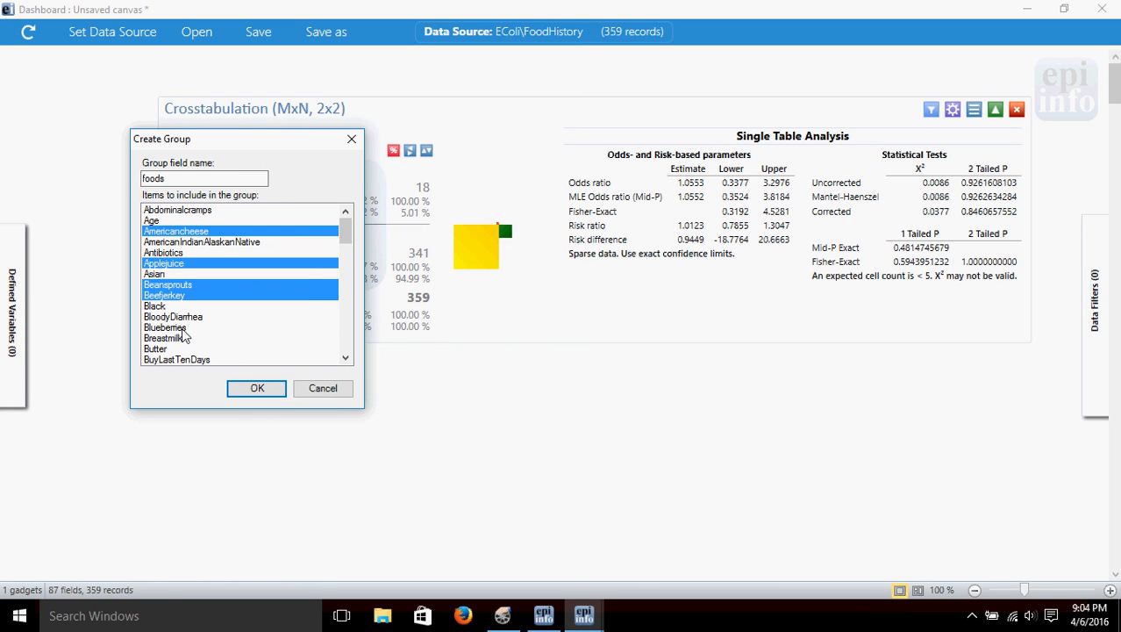
pyautogui.click(184, 329)
pyautogui.click(184, 340)
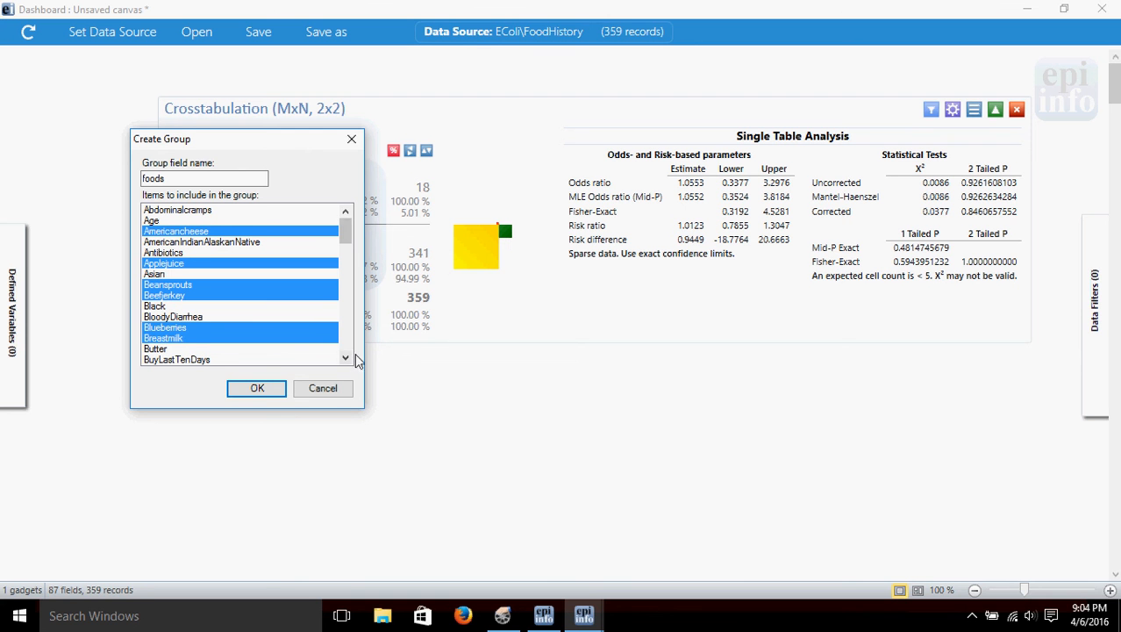
pyautogui.click(175, 346)
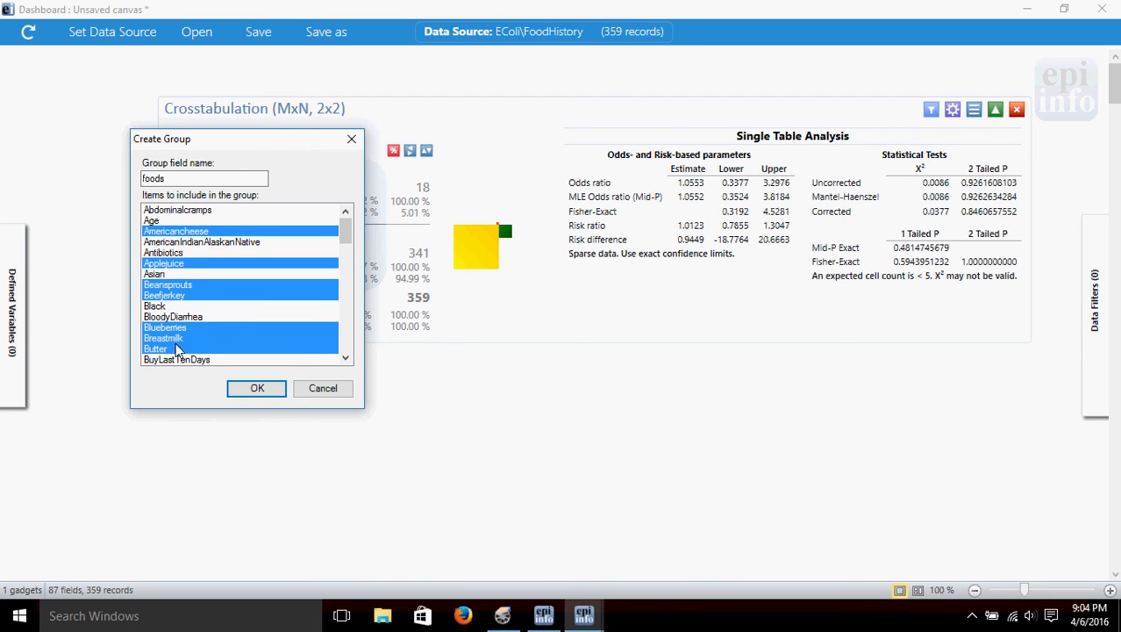
# Add Cheddarcheese and Cookedbacon to the items selected for the foods group
pyautogui.click(346, 358)
pyautogui.click(346, 358)
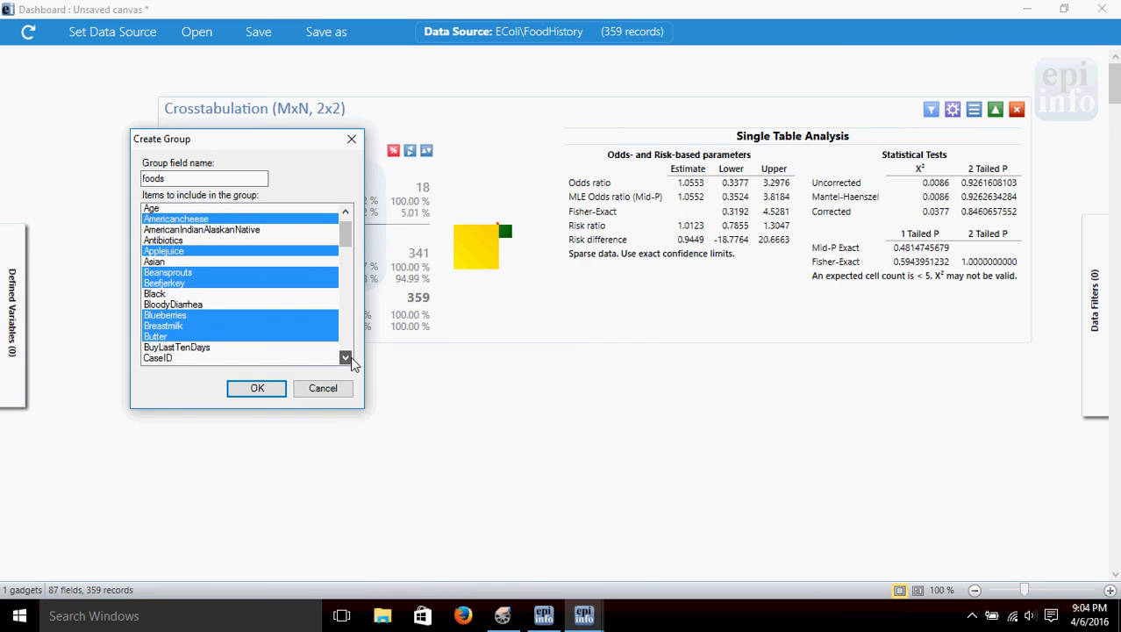
pyautogui.click(346, 358)
pyautogui.click(346, 358)
pyautogui.click(346, 358)
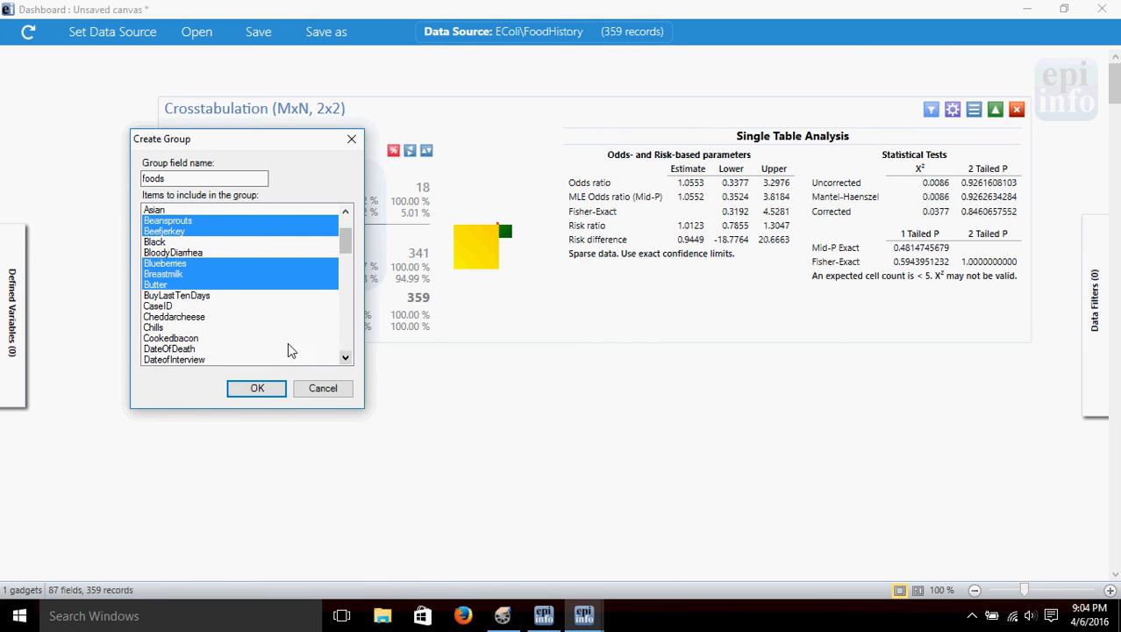
pyautogui.click(201, 318)
pyautogui.click(192, 339)
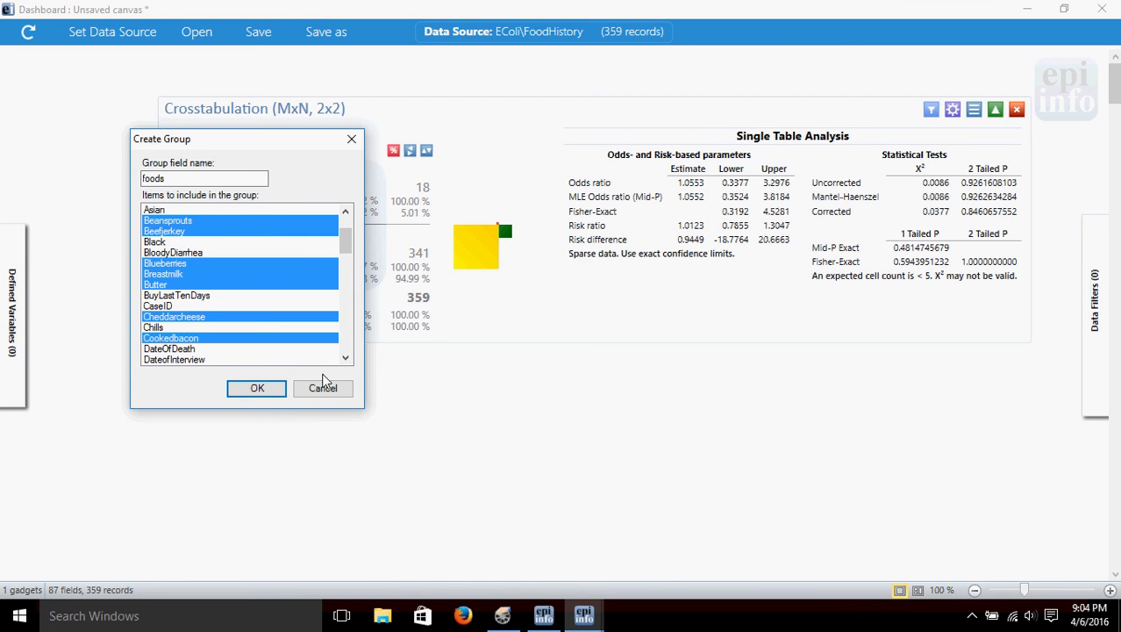
# Add Freshcelery and Freshtomatoes to the items selected for the foods group
pyautogui.click(345, 358)
pyautogui.click(345, 358)
pyautogui.click(346, 358)
pyautogui.click(346, 358)
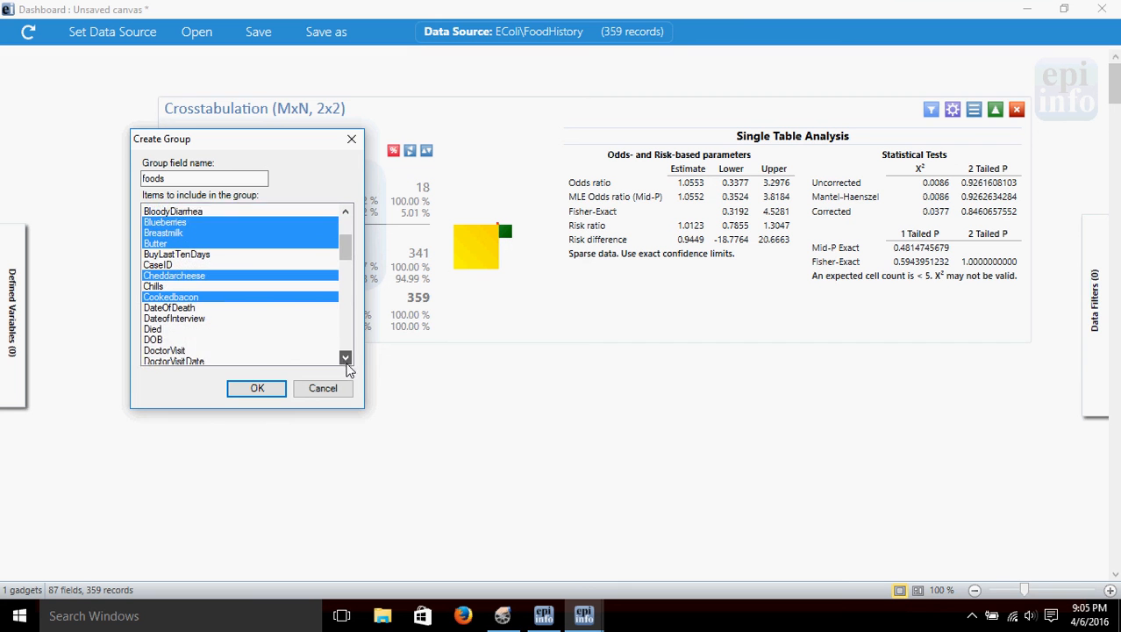
pyautogui.click(346, 358)
pyautogui.click(346, 358)
pyautogui.click(346, 358)
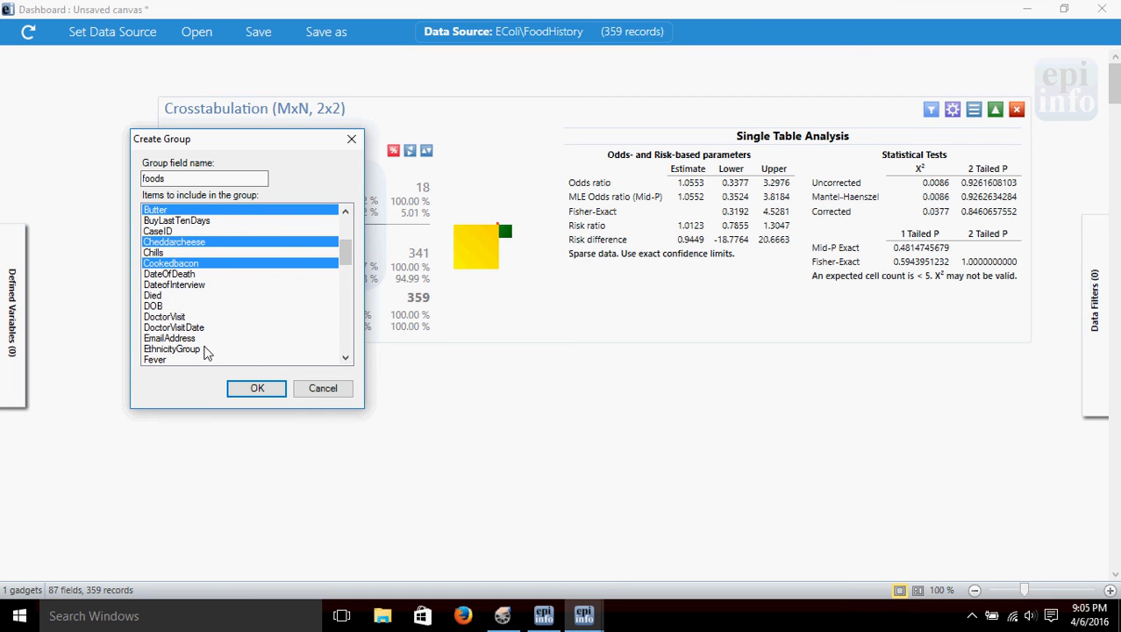
pyautogui.click(345, 358)
pyautogui.click(345, 357)
pyautogui.click(346, 358)
pyautogui.click(346, 358)
pyautogui.click(346, 358)
pyautogui.click(345, 358)
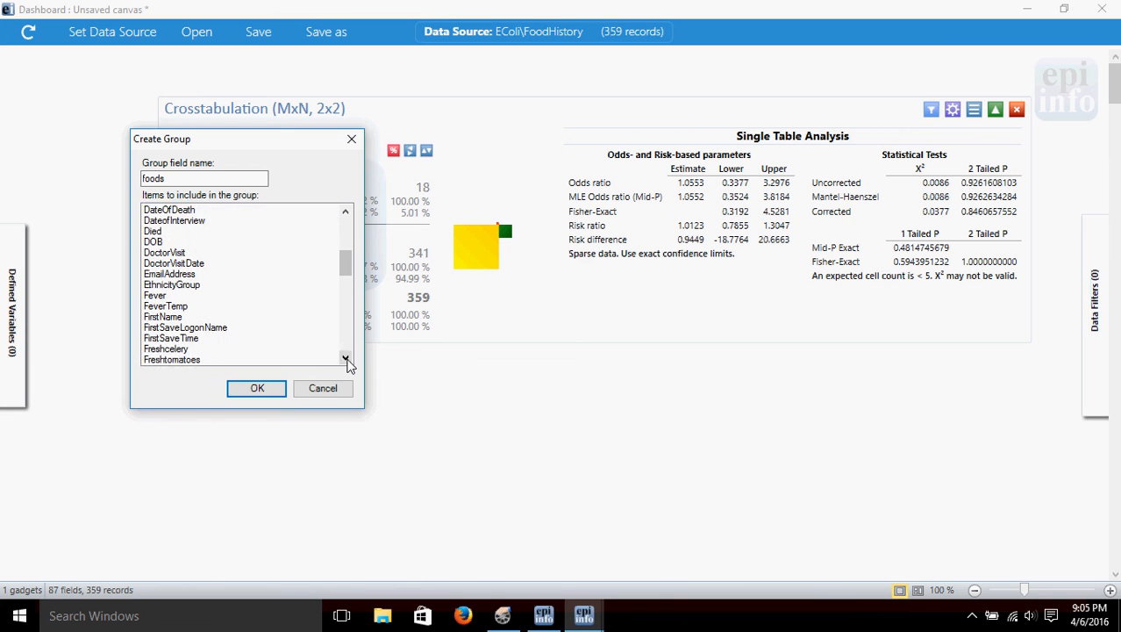
pyautogui.click(346, 358)
pyautogui.click(346, 358)
pyautogui.click(346, 358)
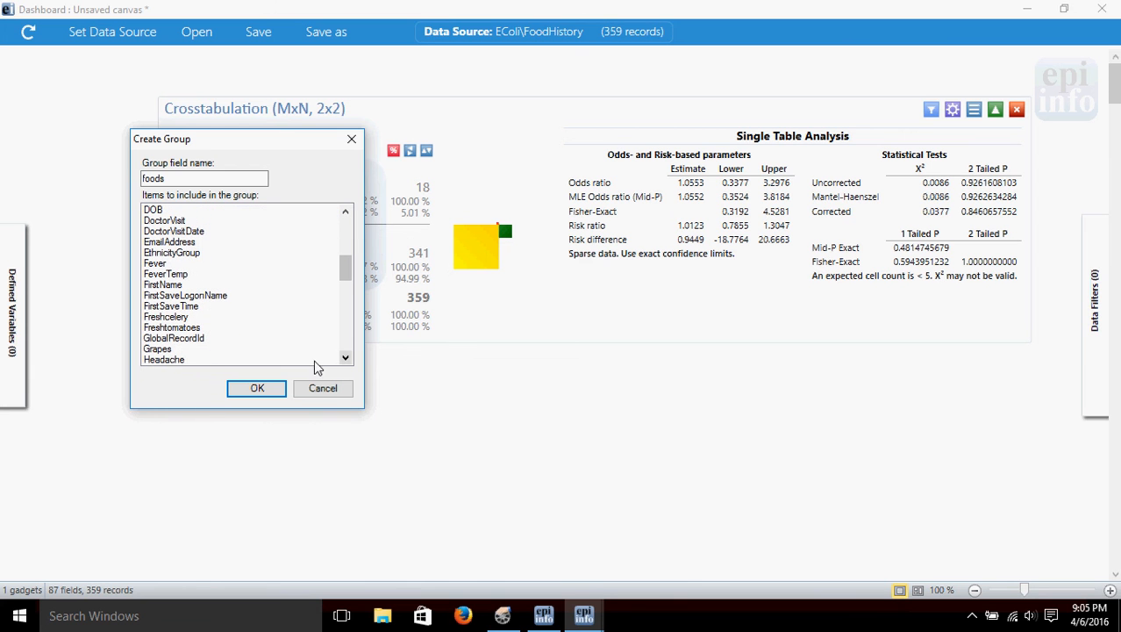
pyautogui.click(172, 317)
pyautogui.keyDown('ctrl'); pyautogui.click(172, 328); pyautogui.keyUp('ctrl')
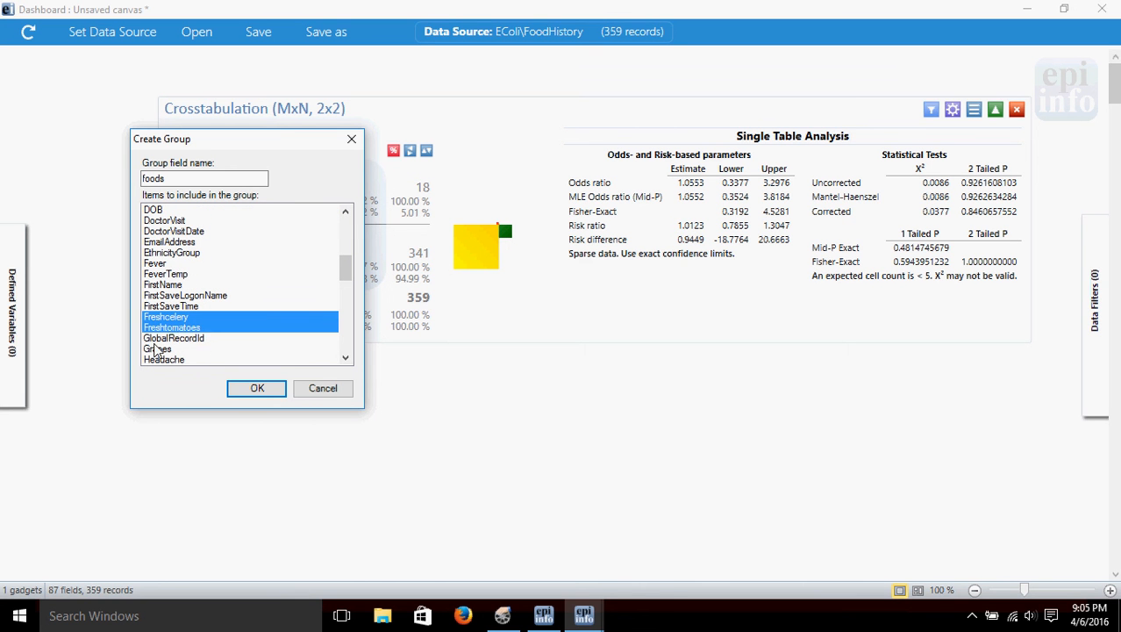
# Add Grapes, Icecream and Orangejuice to the items selected for the foods group, and create the group
pyautogui.keyDown('ctrl'); pyautogui.click(163, 340); pyautogui.keyUp('ctrl')
pyautogui.keyDown('ctrl'); pyautogui.click(195, 349); pyautogui.keyUp('ctrl')
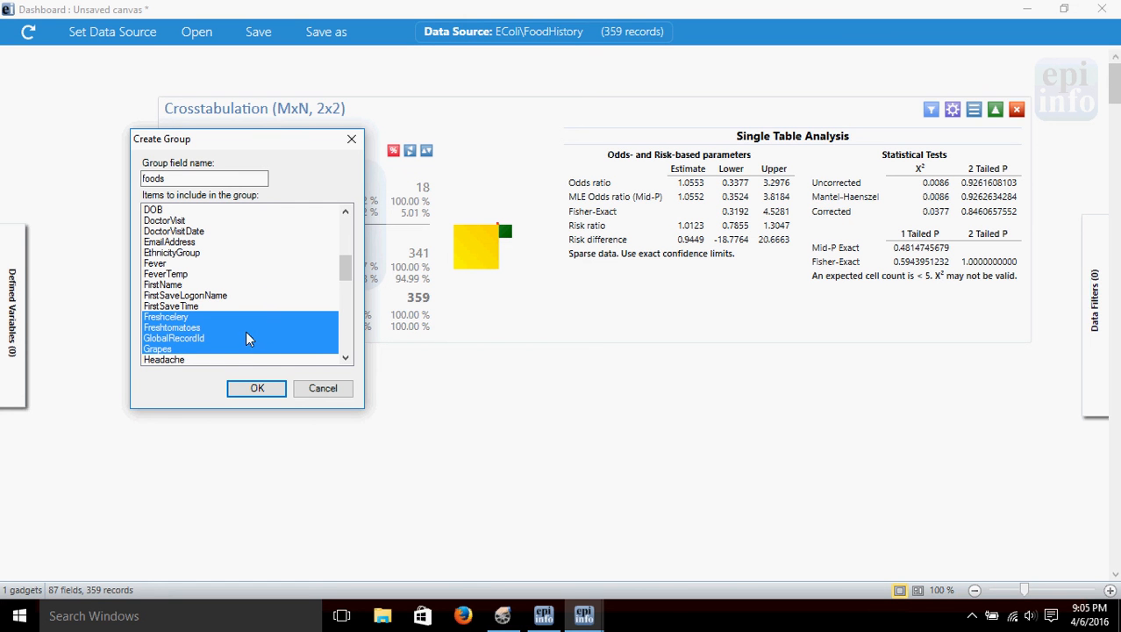
pyautogui.keyDown('ctrl'); pyautogui.click(167, 338); pyautogui.keyUp('ctrl')
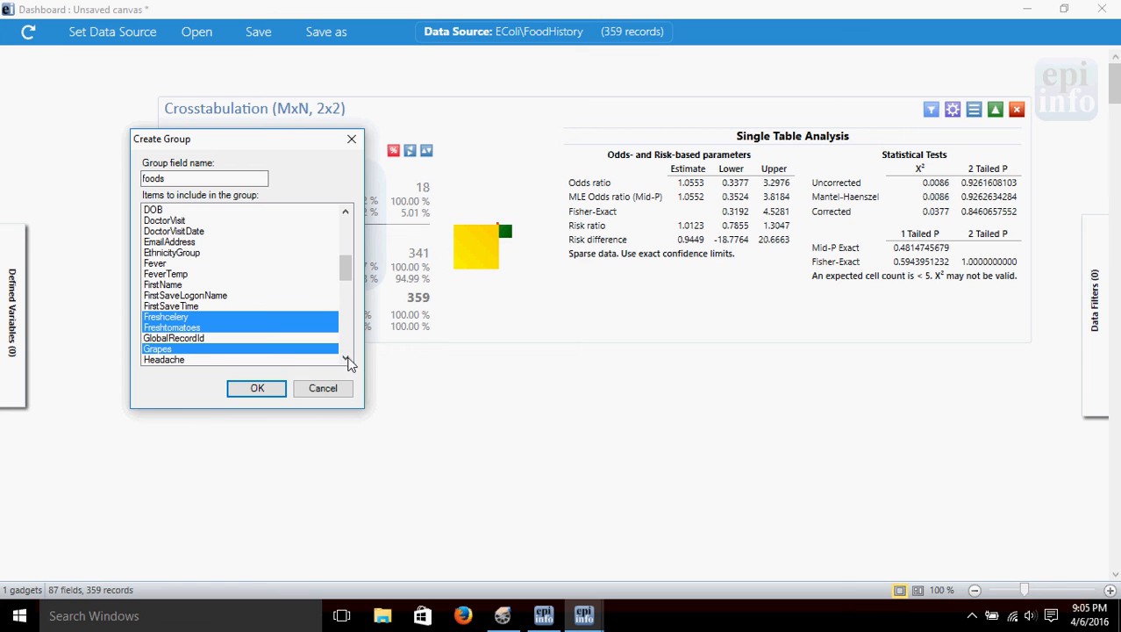
pyautogui.moveTo(347, 361); pyautogui.dragTo(347, 362)
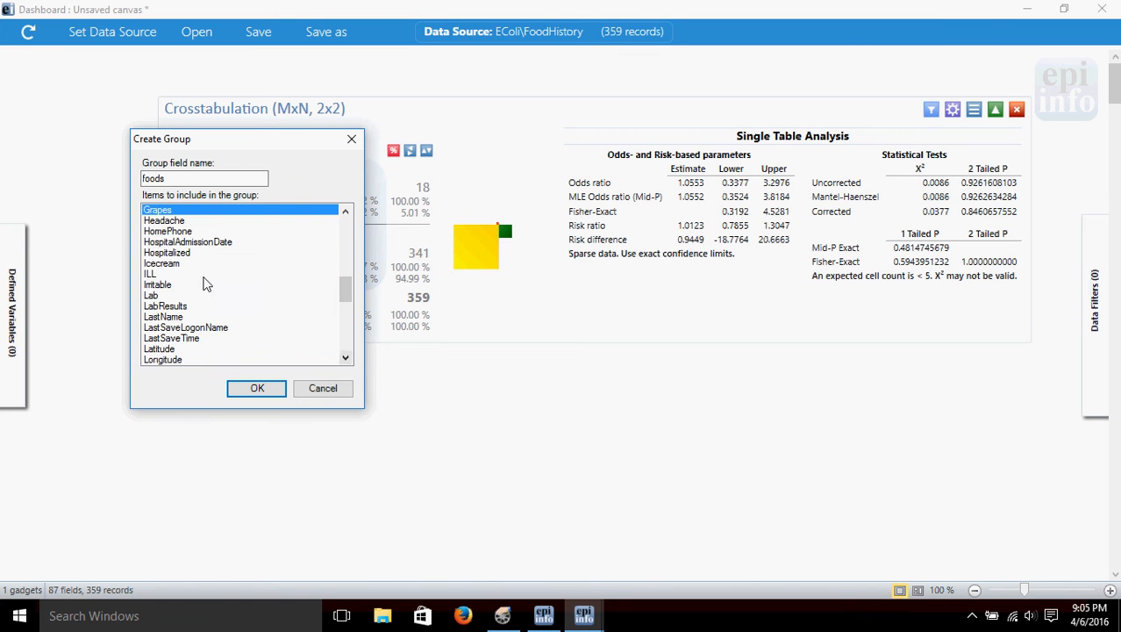
pyautogui.keyDown('ctrl'); pyautogui.click(172, 265); pyautogui.keyUp('ctrl')
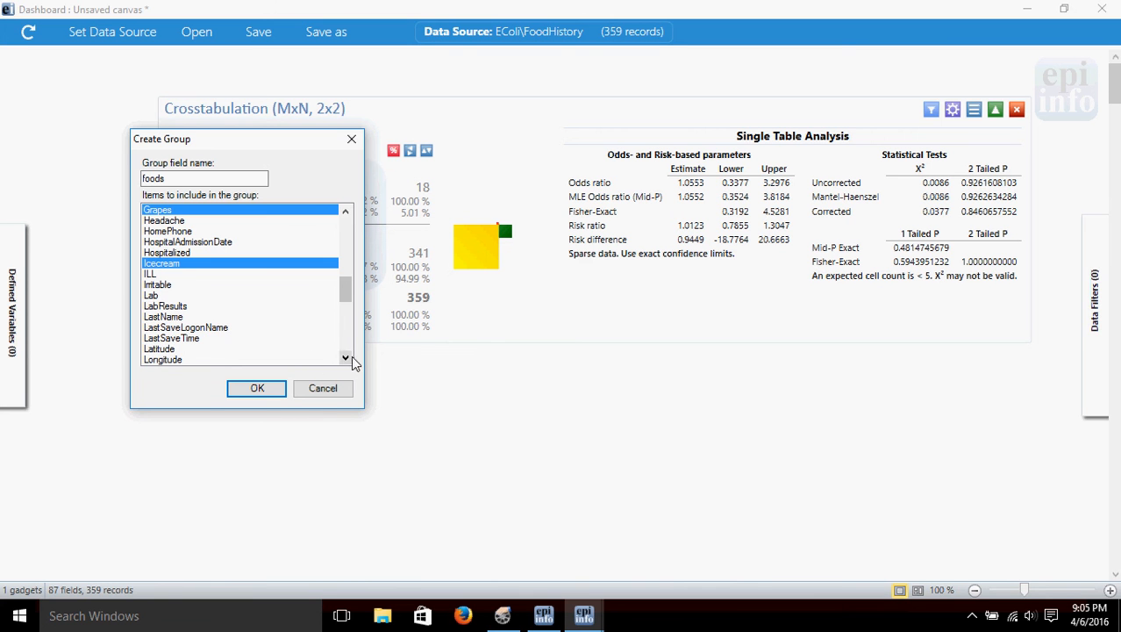
pyautogui.moveTo(348, 360); pyautogui.dragTo(347, 361)
pyautogui.click(180, 351)
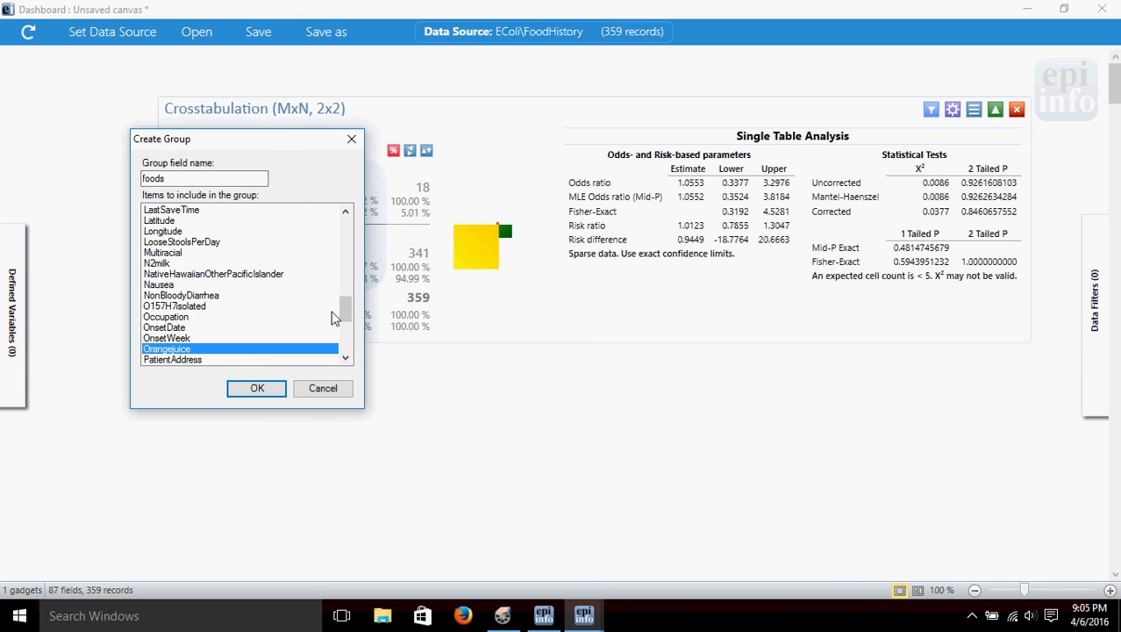
pyautogui.click(257, 389)
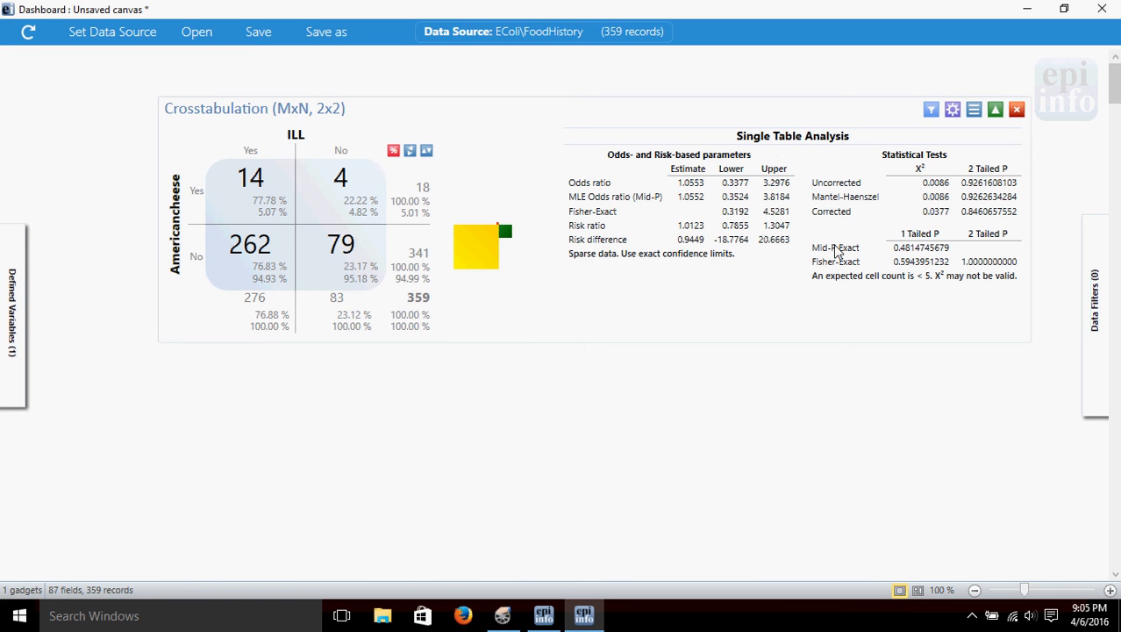
# Add a second M x N / 2 x 2 table analysis gadget to the canvas beneath the Americancheese crosstabulation
pyautogui.rightClick(560, 395)
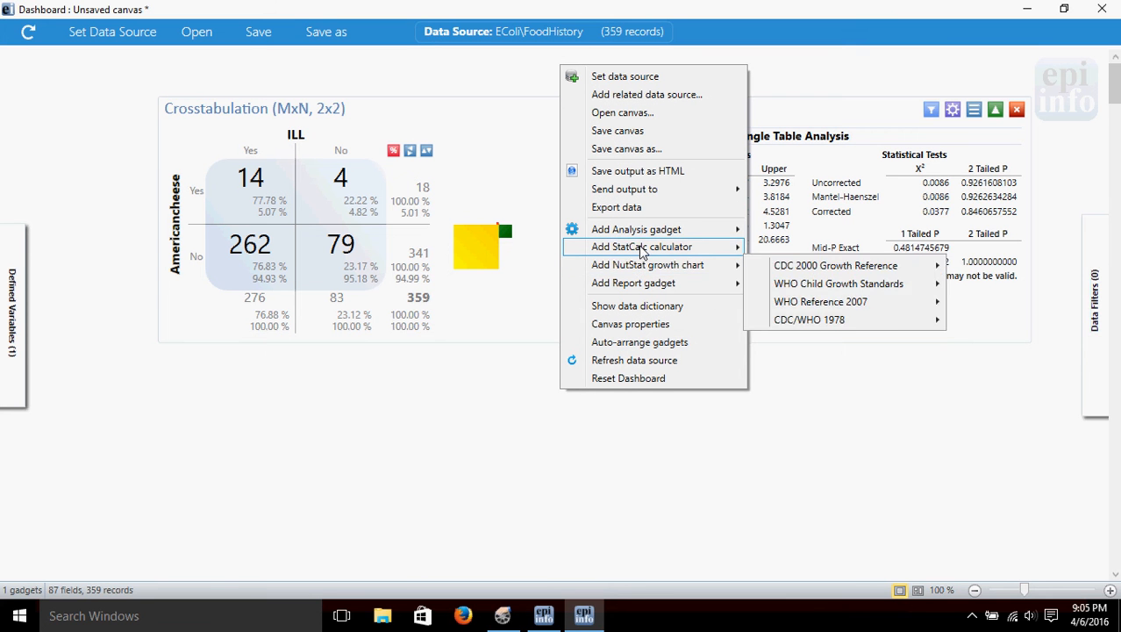
pyautogui.moveTo(643, 246)
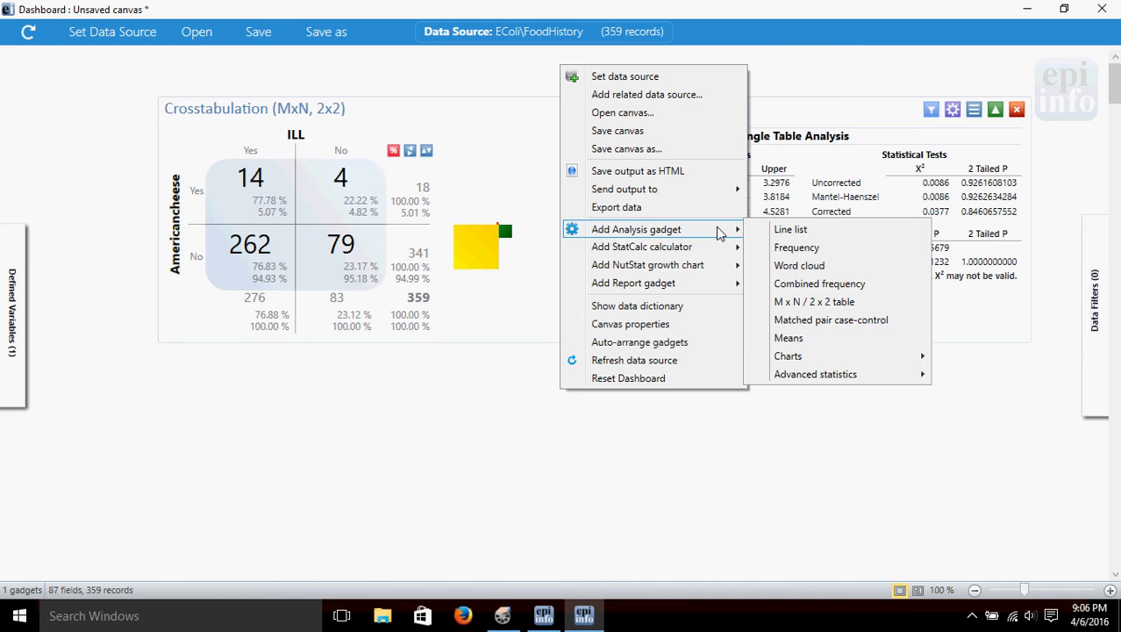
pyautogui.click(807, 303)
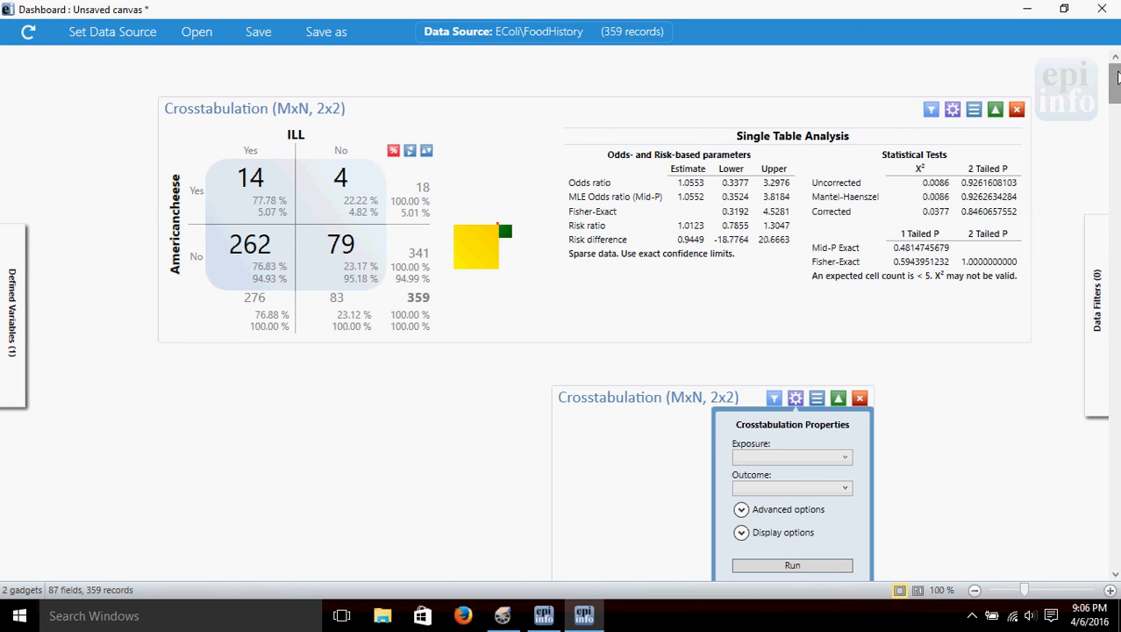
pyautogui.moveTo(1117, 77); pyautogui.dragTo(1117, 100)
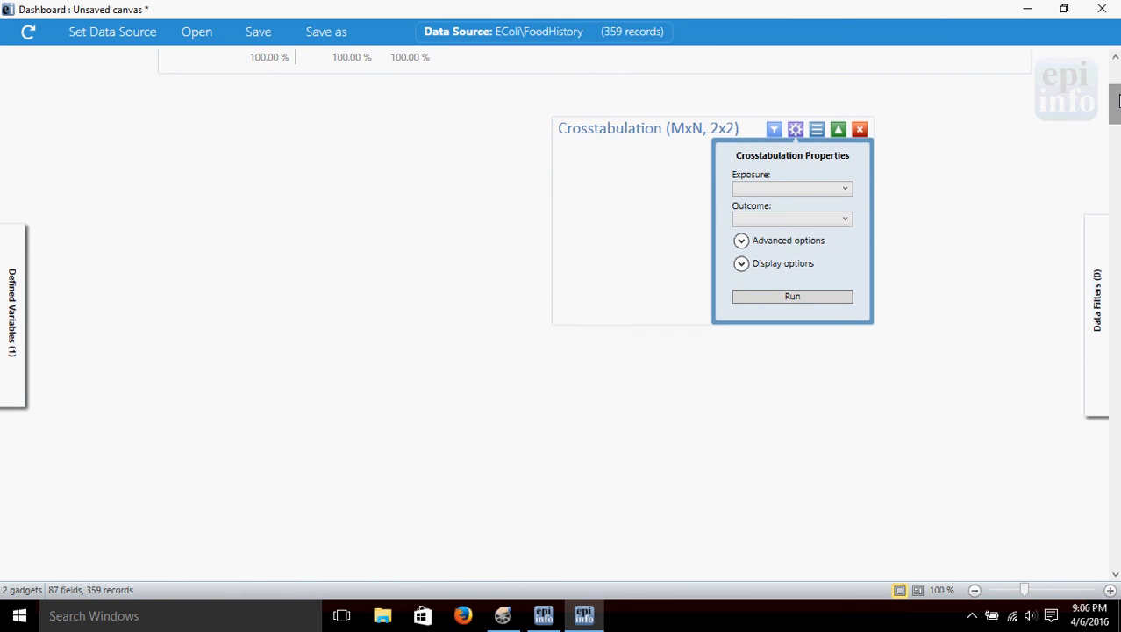
# Run the new crosstabulation with foods as exposure and ILL as outcome, and align its results beneath the first table
pyautogui.click(822, 223)
pyautogui.moveTo(886, 260); pyautogui.dragTo(907, 342)
pyautogui.click(757, 387)
pyautogui.click(840, 193)
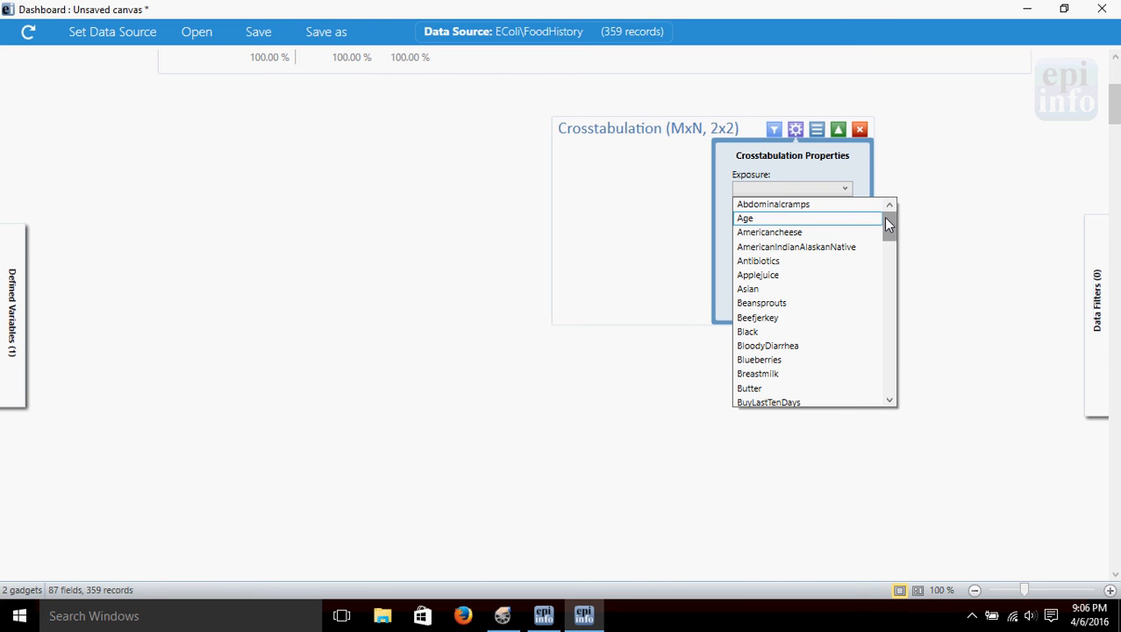
pyautogui.moveTo(886, 217); pyautogui.dragTo(904, 381)
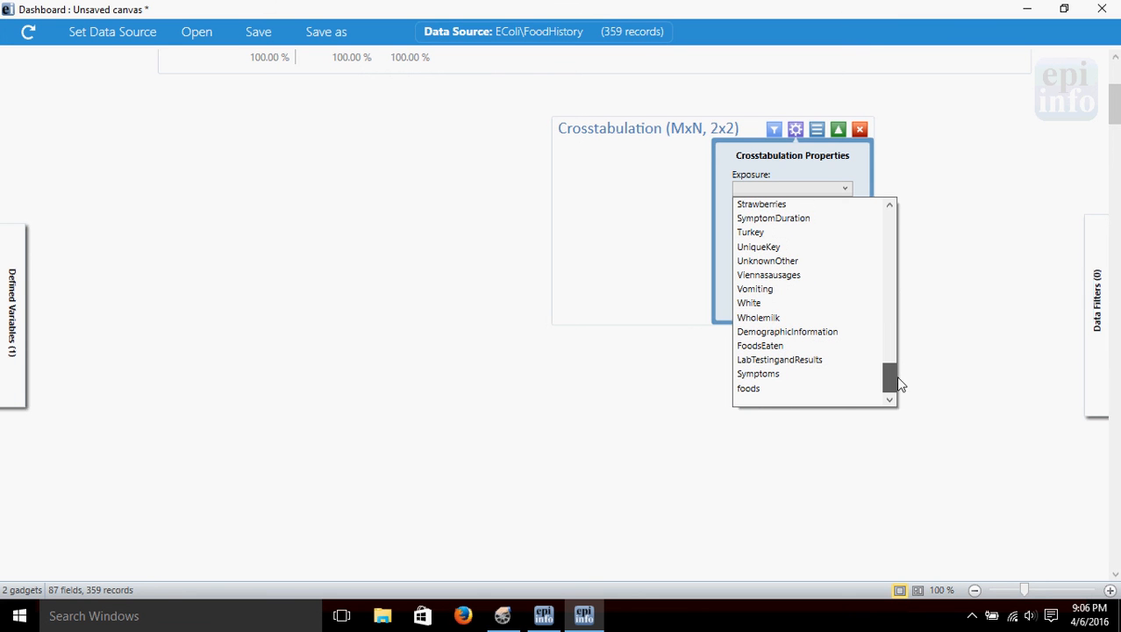
pyautogui.click(756, 388)
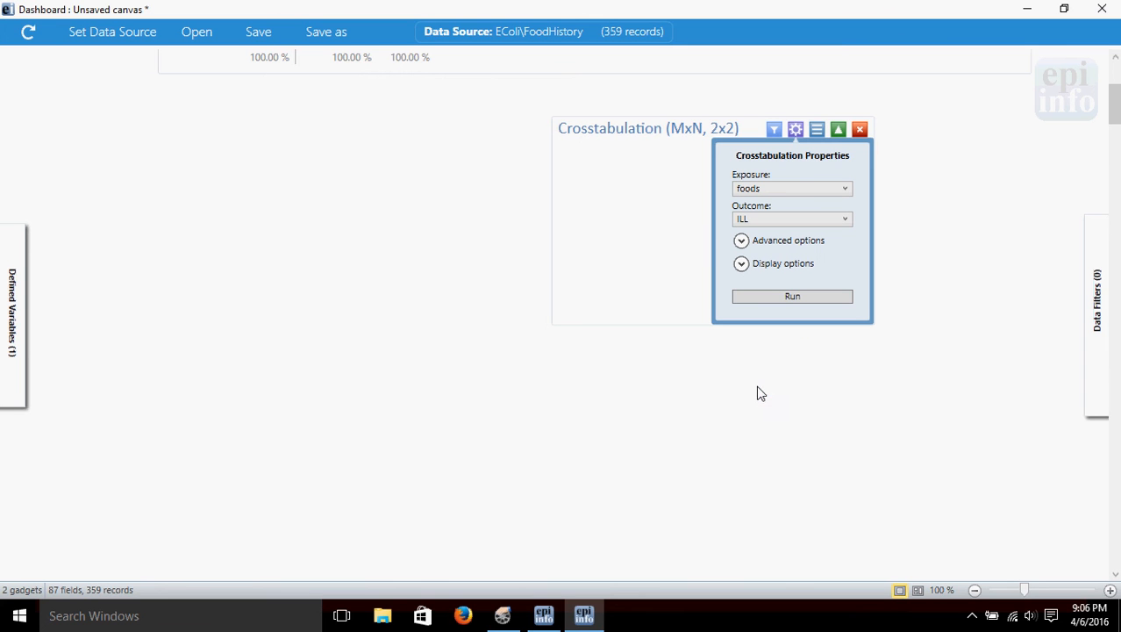
pyautogui.click(760, 297)
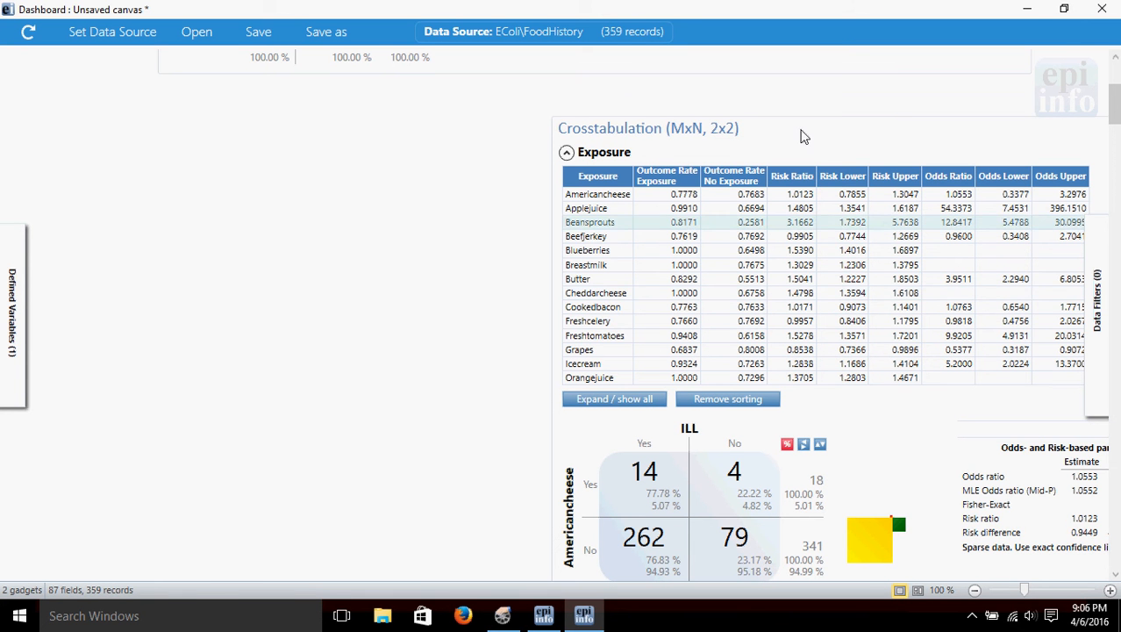
pyautogui.moveTo(880, 143); pyautogui.dragTo(790, 142)
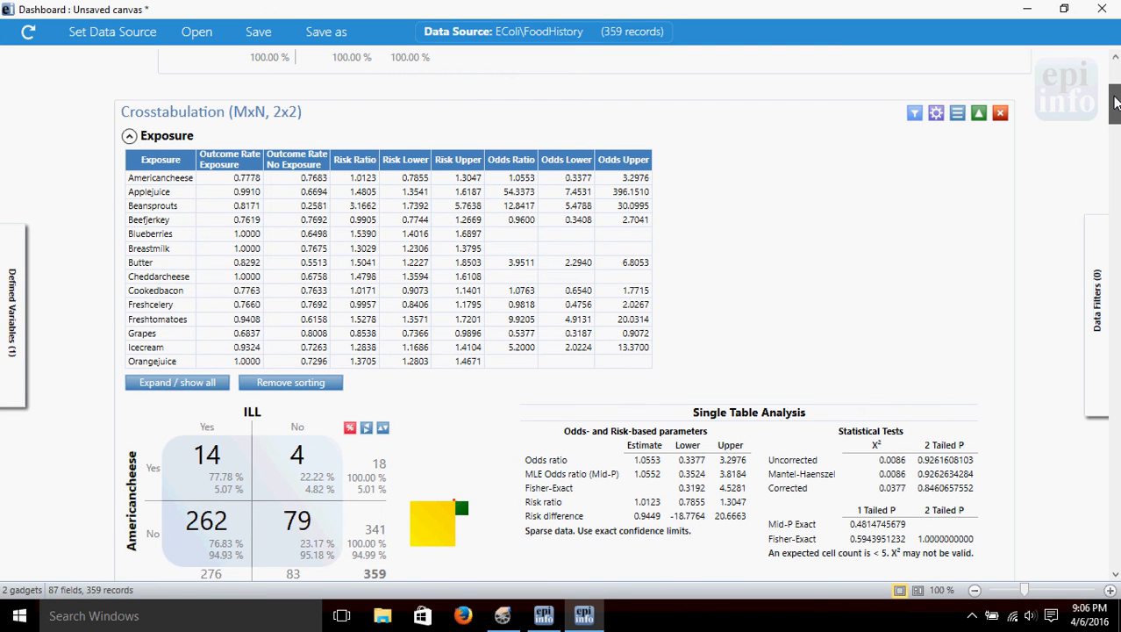
# Look through the individual food tables and sort the exposure summary by risk ratio, followed by odds ratio
pyautogui.scroll(-1, 1115, 104)
pyautogui.moveTo(1115, 105); pyautogui.dragTo(1118, 172)
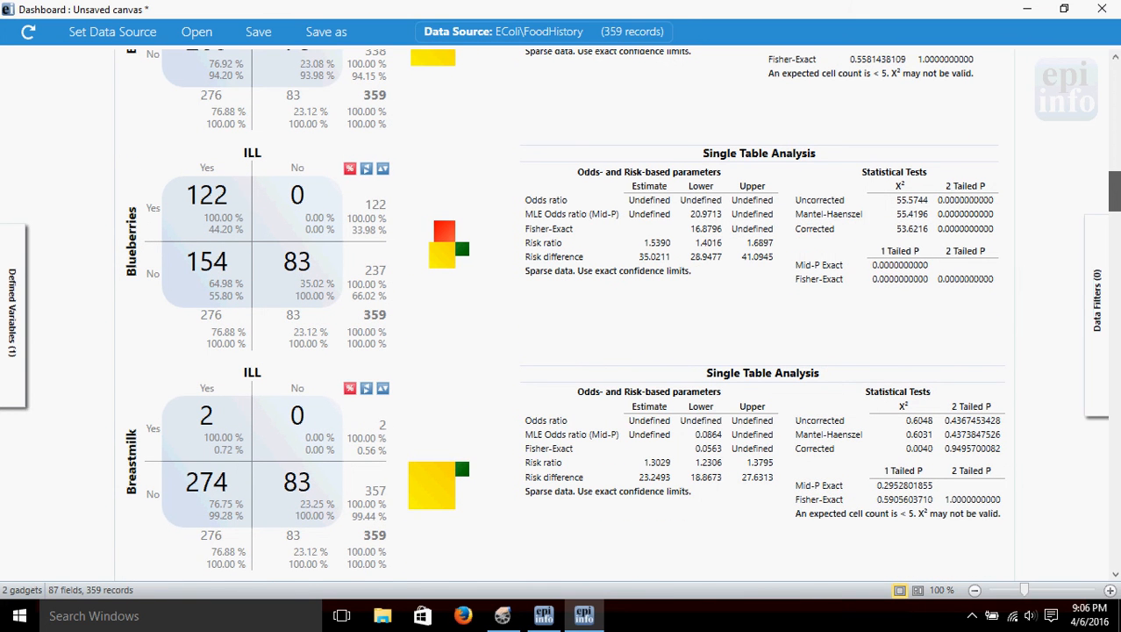
pyautogui.moveTo(1118, 172); pyautogui.dragTo(1118, 176)
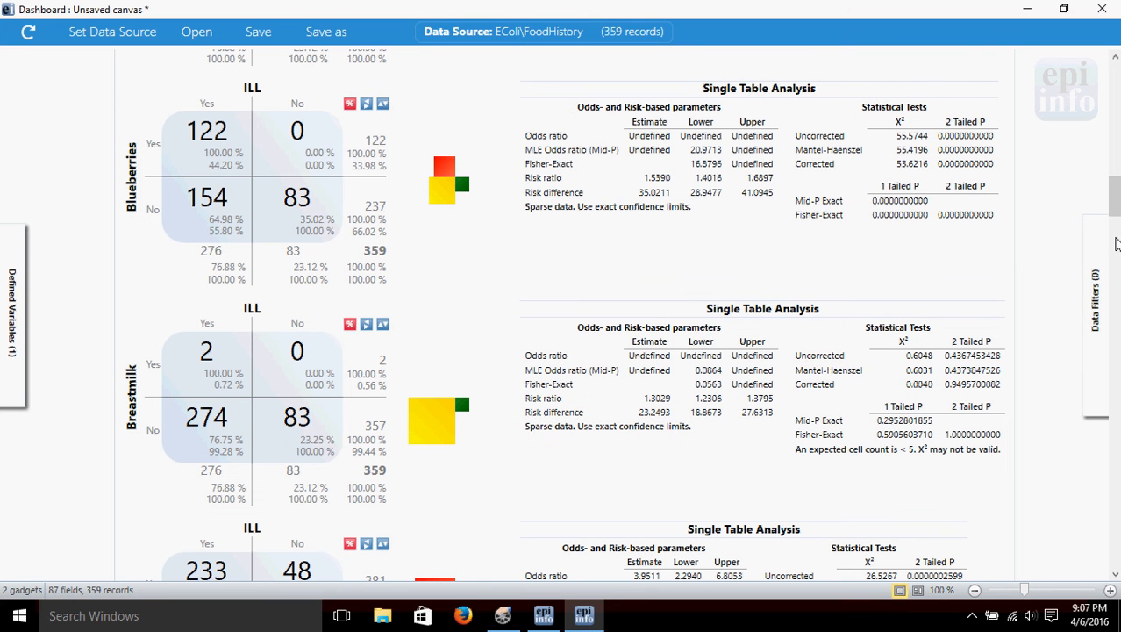
pyautogui.moveTo(1116, 207); pyautogui.dragTo(1116, 116)
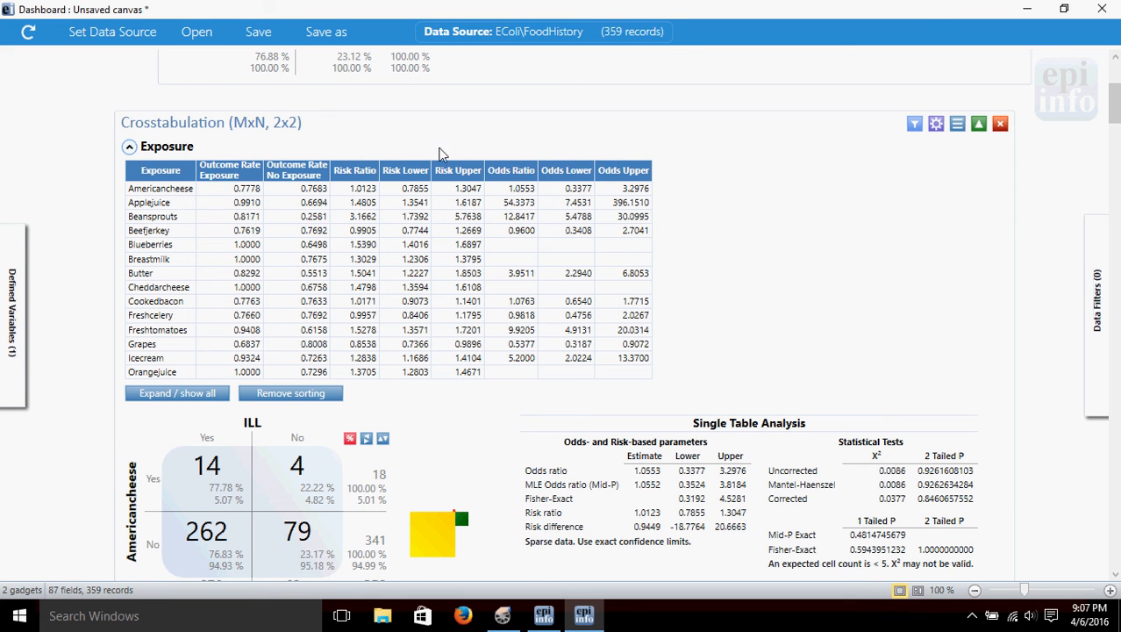
pyautogui.click(358, 172)
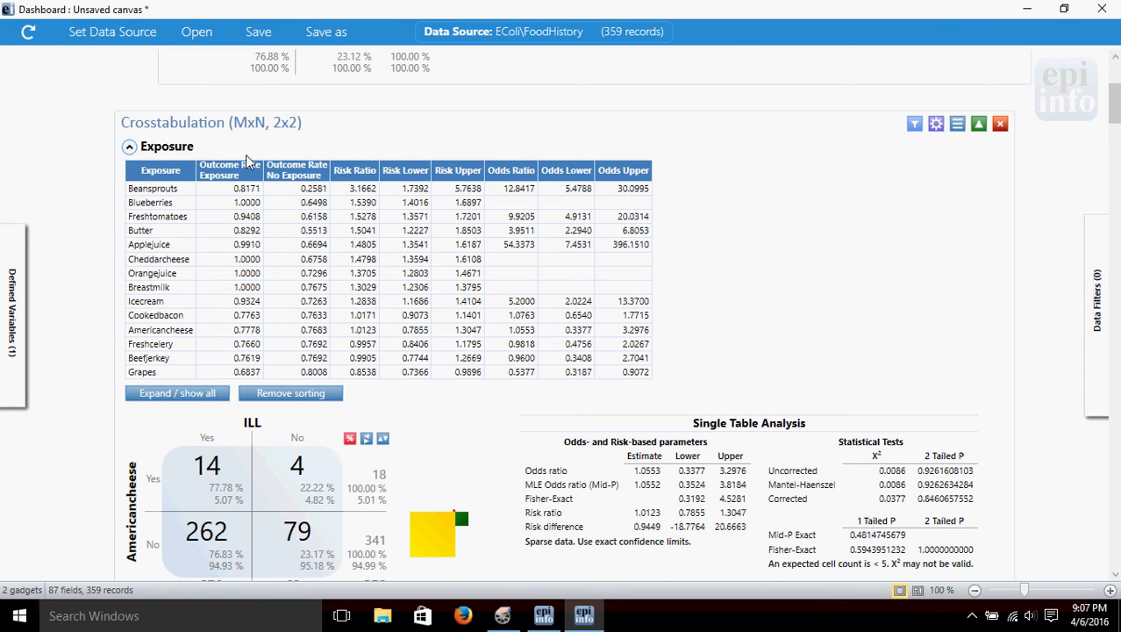
pyautogui.click(518, 170)
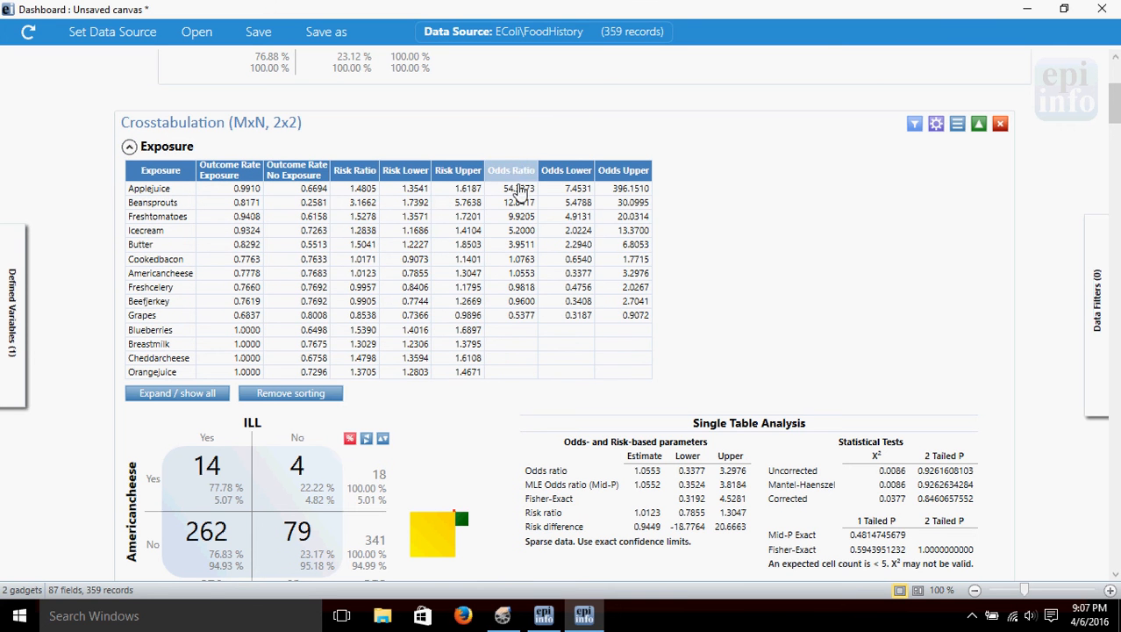
# Show the individual 2x2 tables for Freshtomatoes, Icecream, Freshcelery and Blueberries from the exposure summary
pyautogui.click(518, 216)
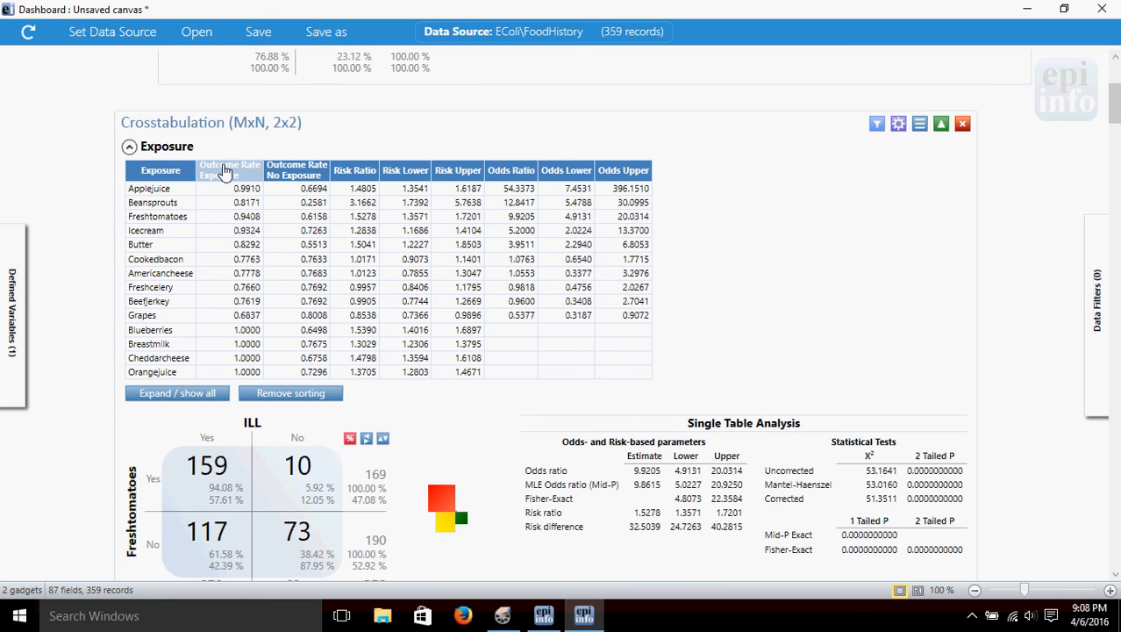
pyautogui.click(164, 232)
pyautogui.click(151, 290)
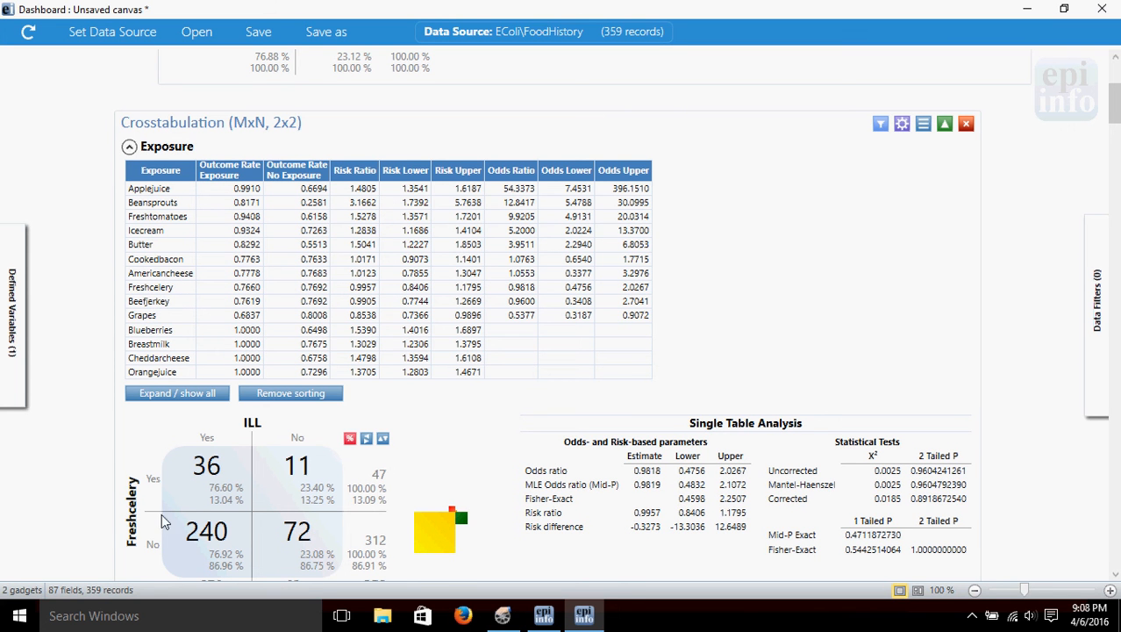
pyautogui.click(167, 330)
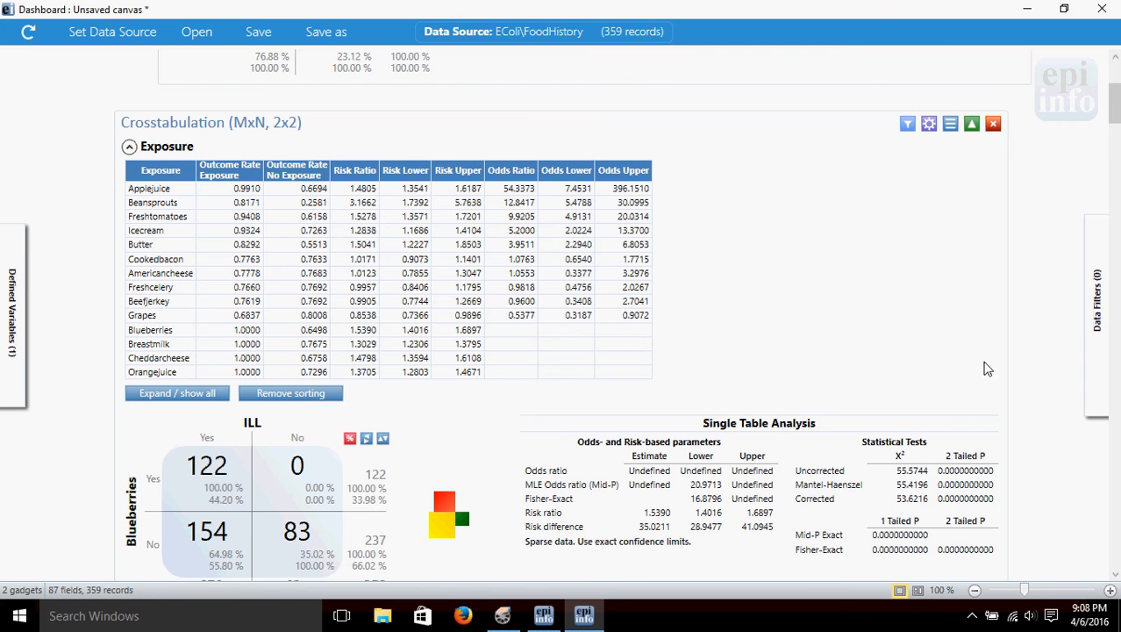
# Sort the exposure summary by food name in descending order and return to the start of the canvas
pyautogui.moveTo(1118, 118)
pyautogui.mouseDown()
pyautogui.moveTo(1119, 167)
pyautogui.moveTo(1118, 102)
pyautogui.mouseUp()
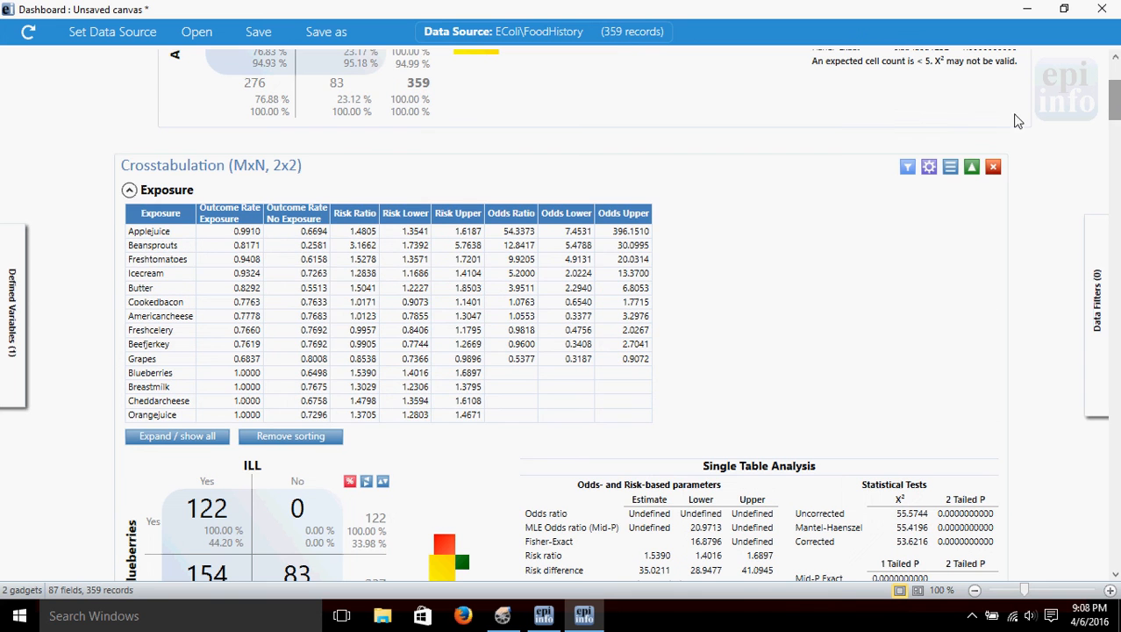
pyautogui.click(159, 216)
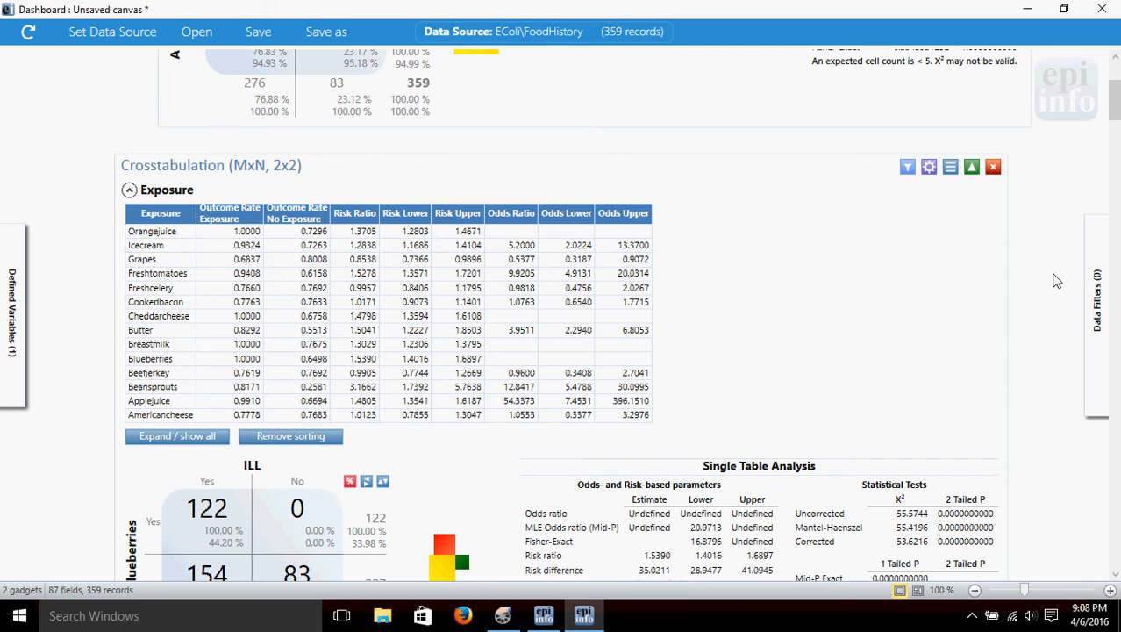
pyautogui.moveTo(1116, 103)
pyautogui.mouseDown()
pyautogui.moveTo(1116, 130)
pyautogui.moveTo(1116, 99)
pyautogui.mouseUp()
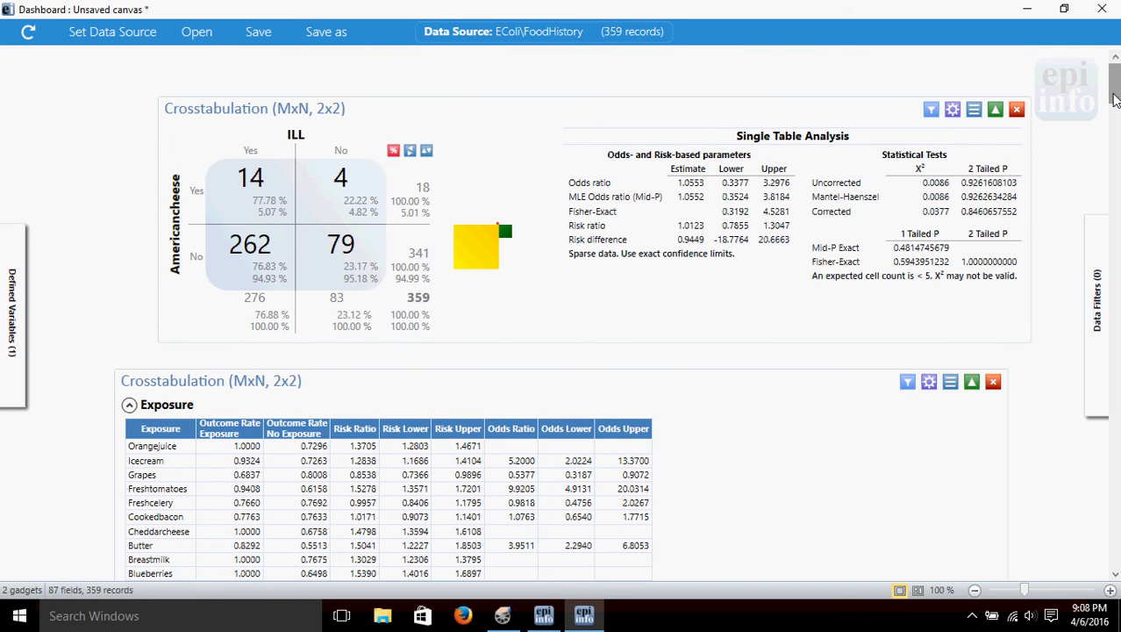